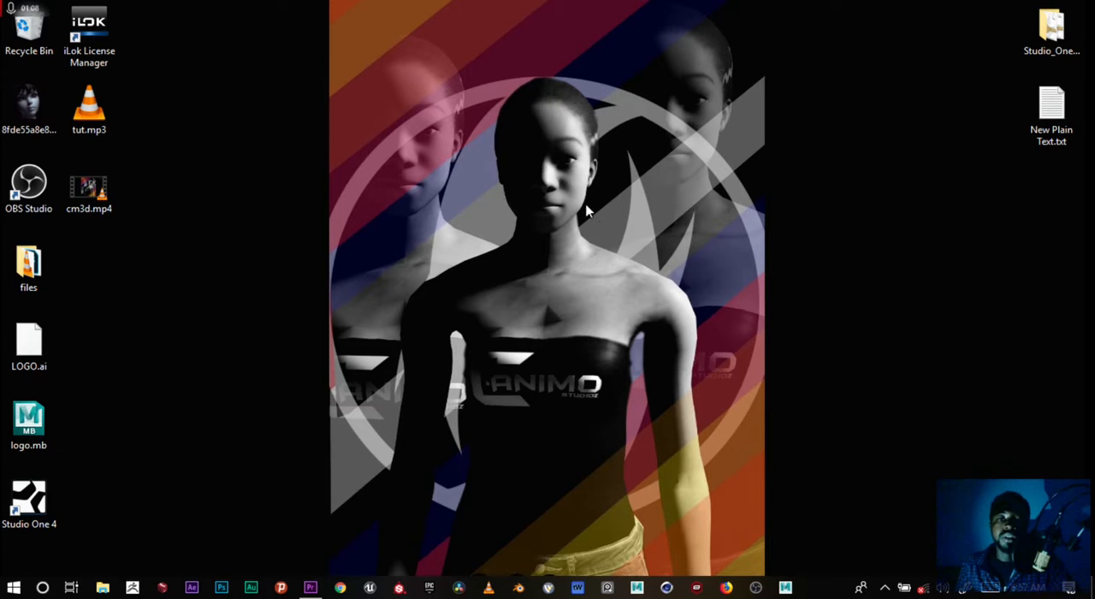
left_click_drag(505, 182, 653, 287)
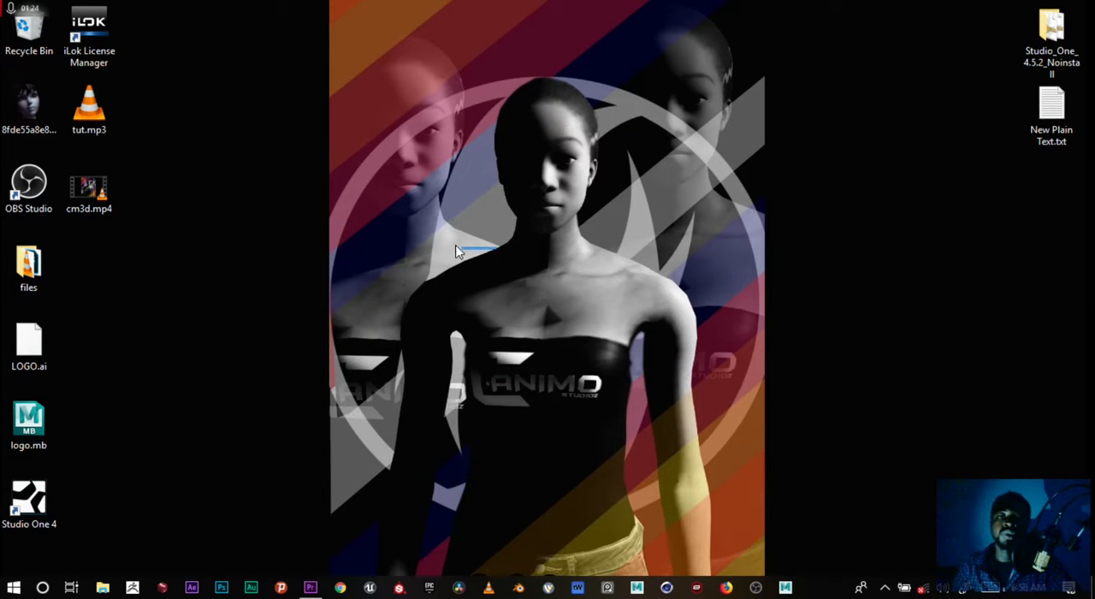
left_click_drag(403, 112, 647, 484)
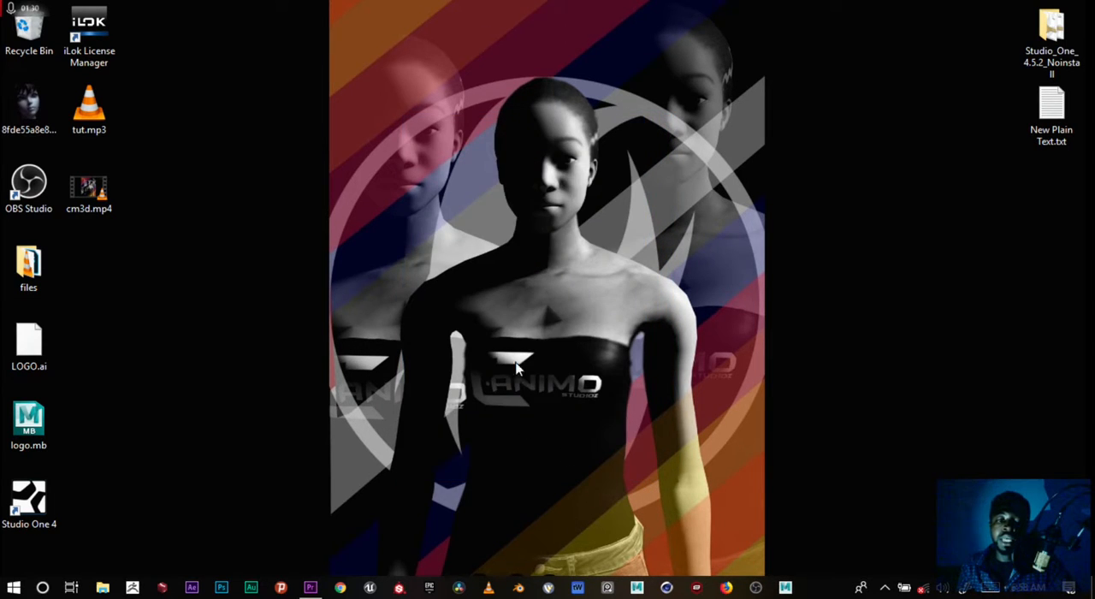
left_click_drag(389, 117, 591, 250)
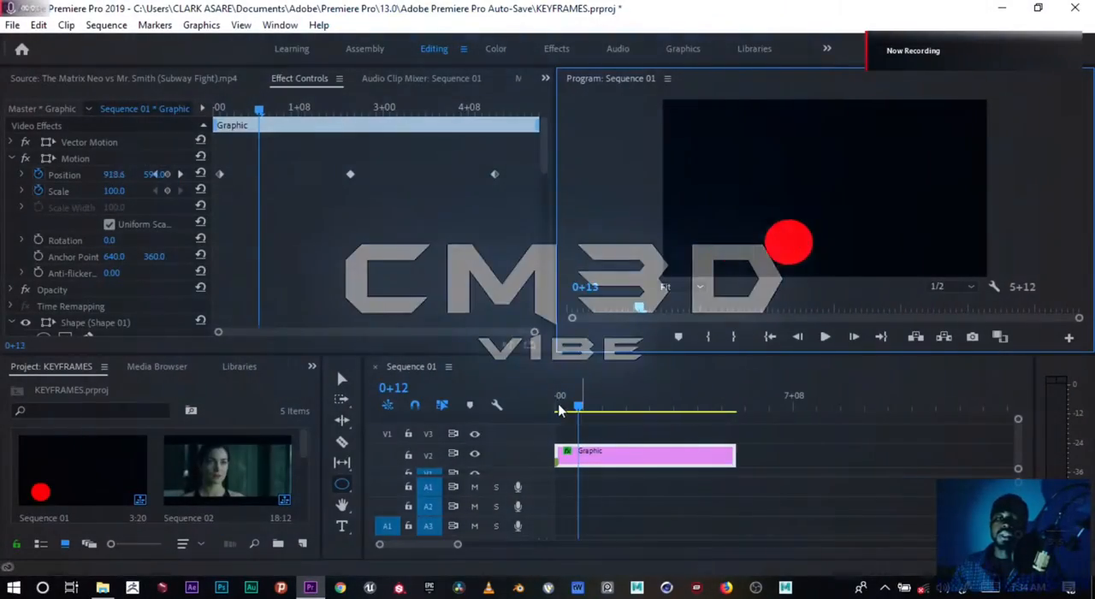
Play the existing circle animation in Sequence 01 from its beginning to the end.
left_click(547, 407)
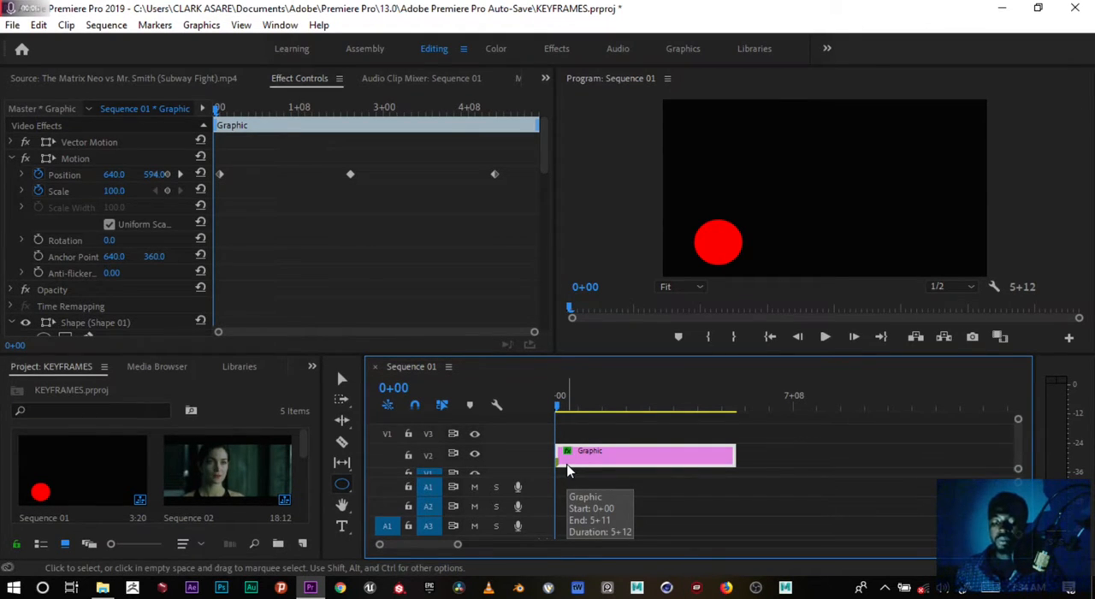
key("space")
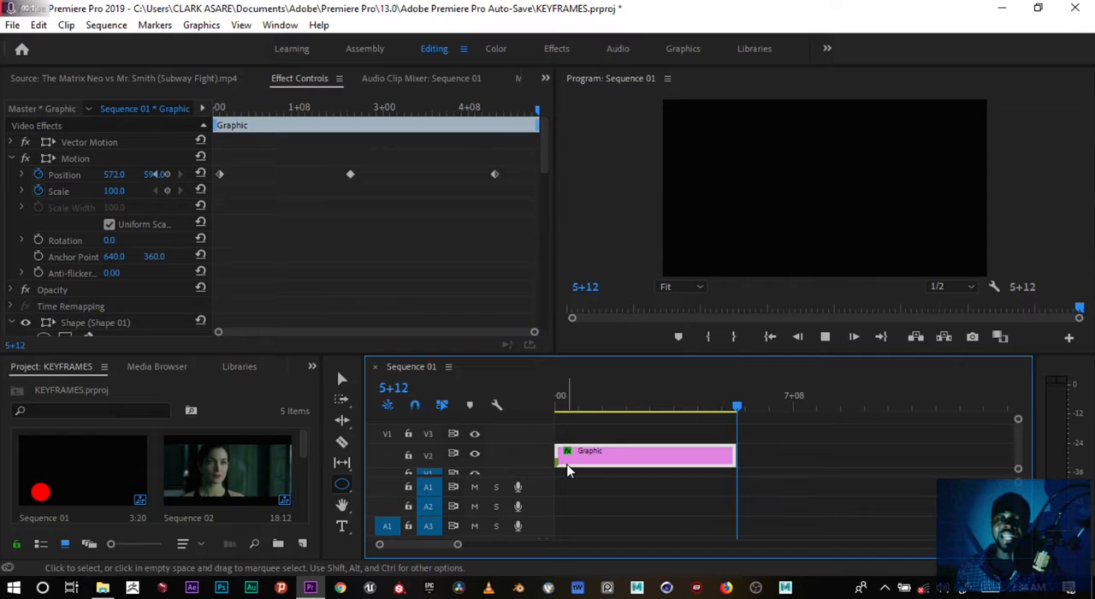
mouse_move(723, 399)
left_mouse_down()
mouse_move(554, 409)
mouse_move(739, 412)
mouse_move(634, 415)
mouse_move(728, 409)
left_mouse_up()
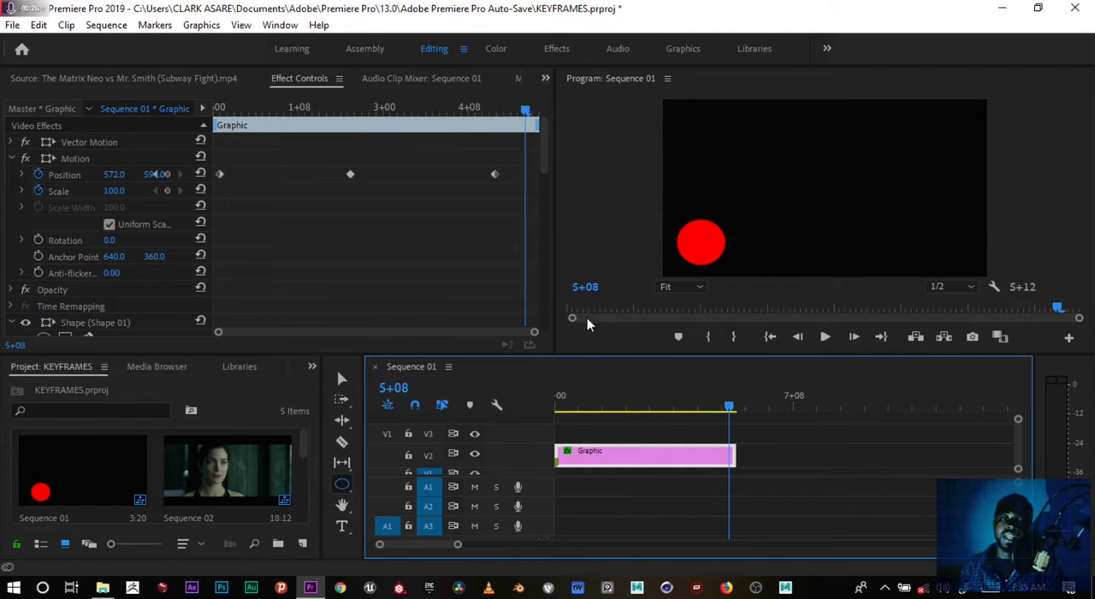
Examine the graphic's first Position keyframe, widening the property column so its values are readable.
left_click_drag(217, 202, 520, 220)
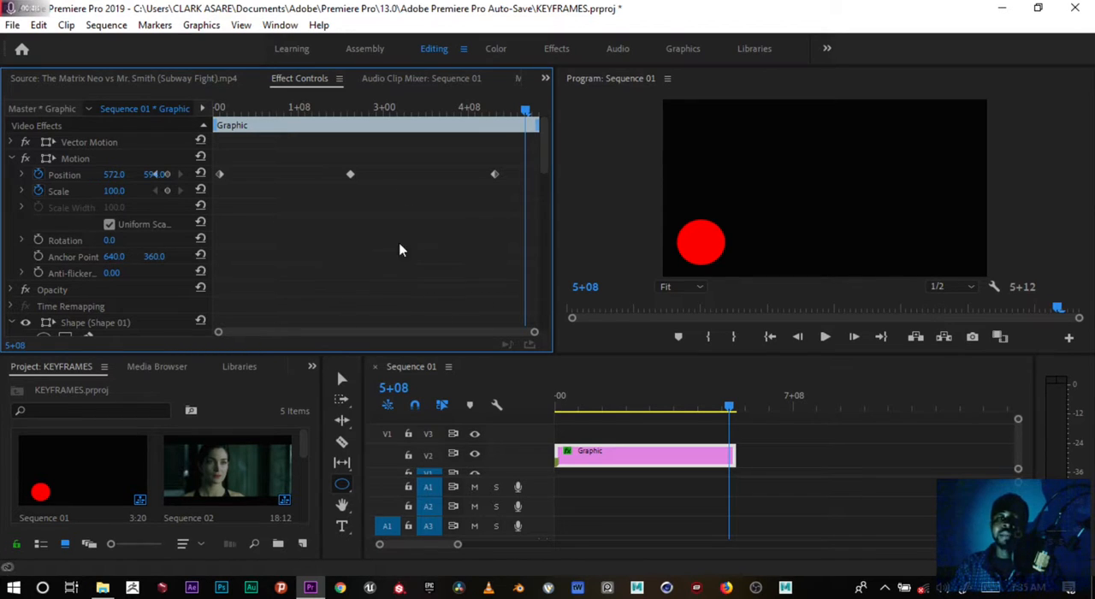
left_click_drag(217, 150, 231, 190)
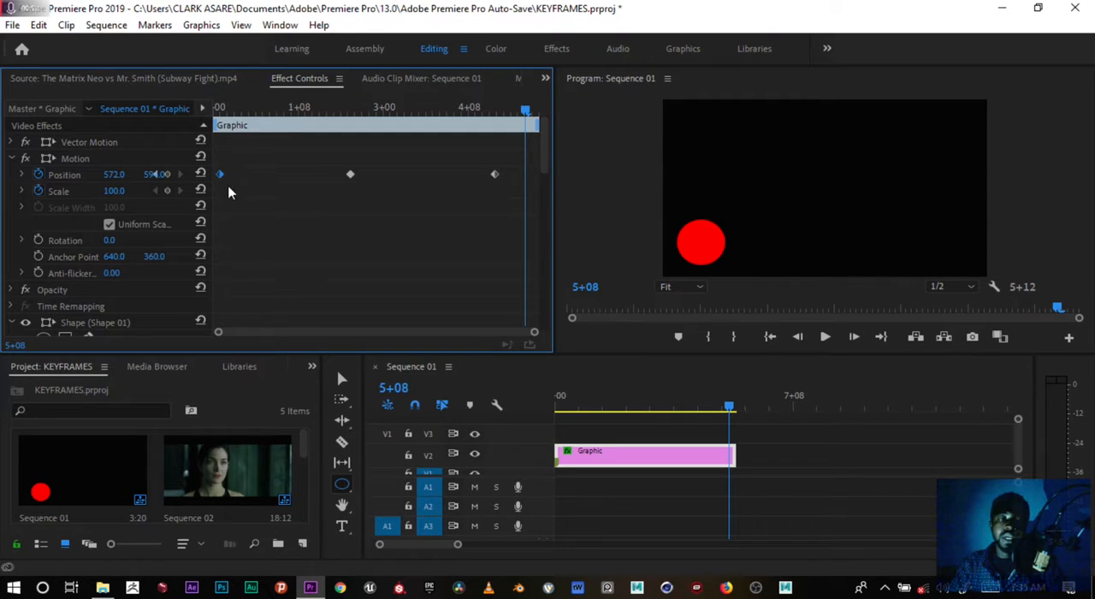
left_click(229, 197)
left_click_drag(213, 176, 271, 181)
left_click(271, 176)
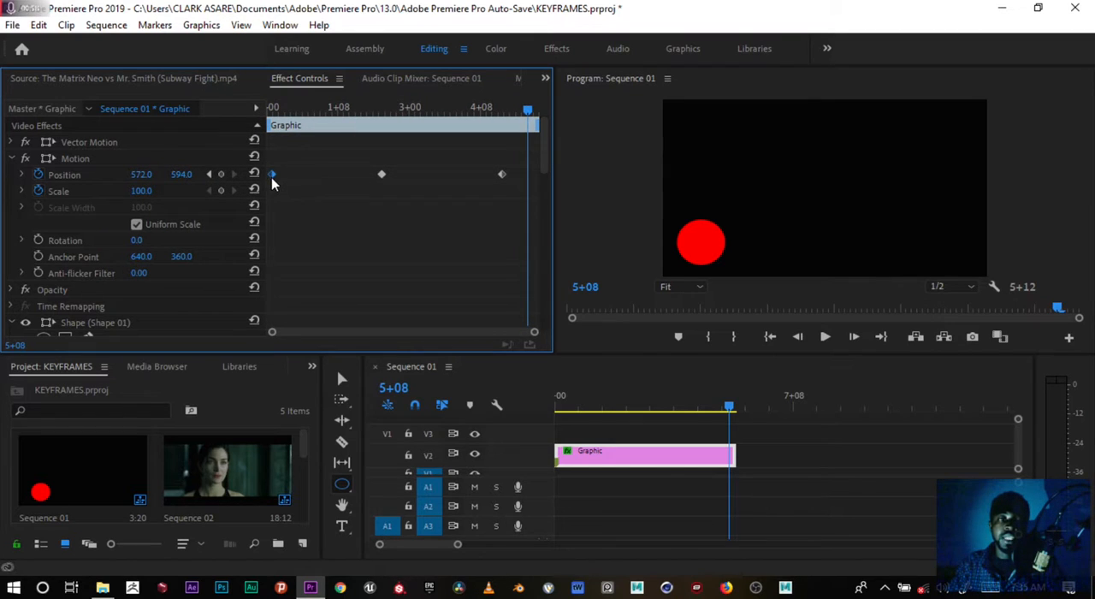
left_click(274, 109)
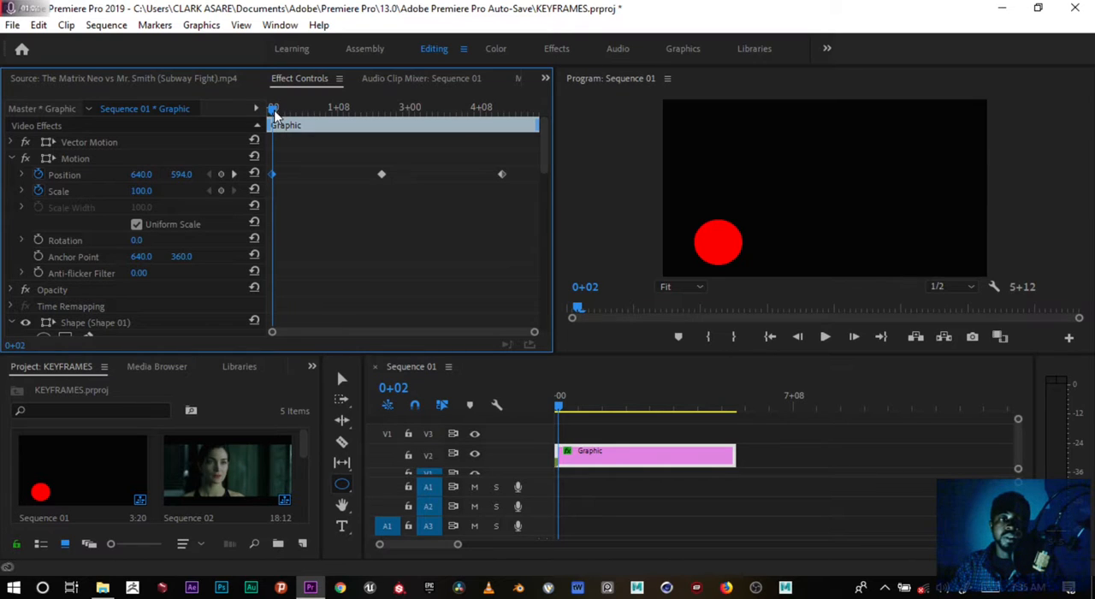
left_click(272, 112)
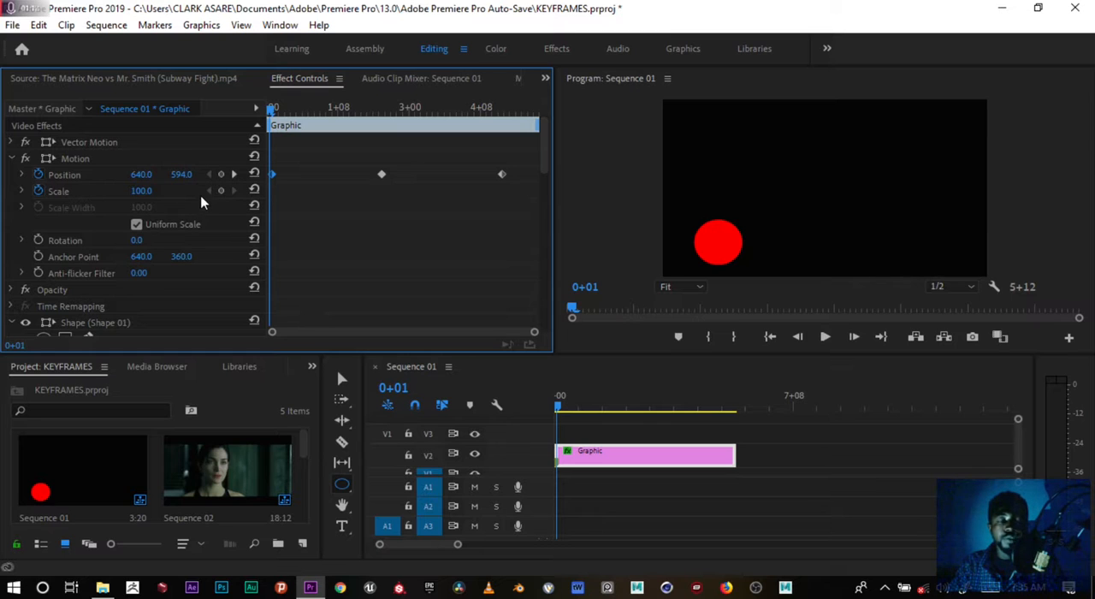
Move the playhead to the second and third Position keyframes in turn and compare the circle's position at each.
left_click_drag(277, 109, 385, 120)
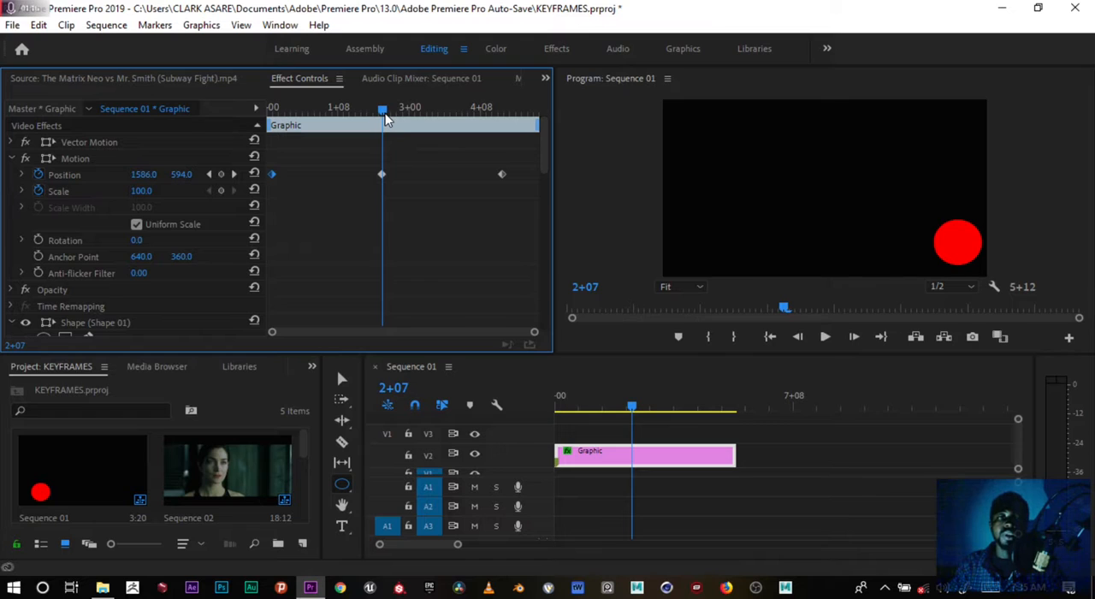
key("Left")
key("Right")
key("Left")
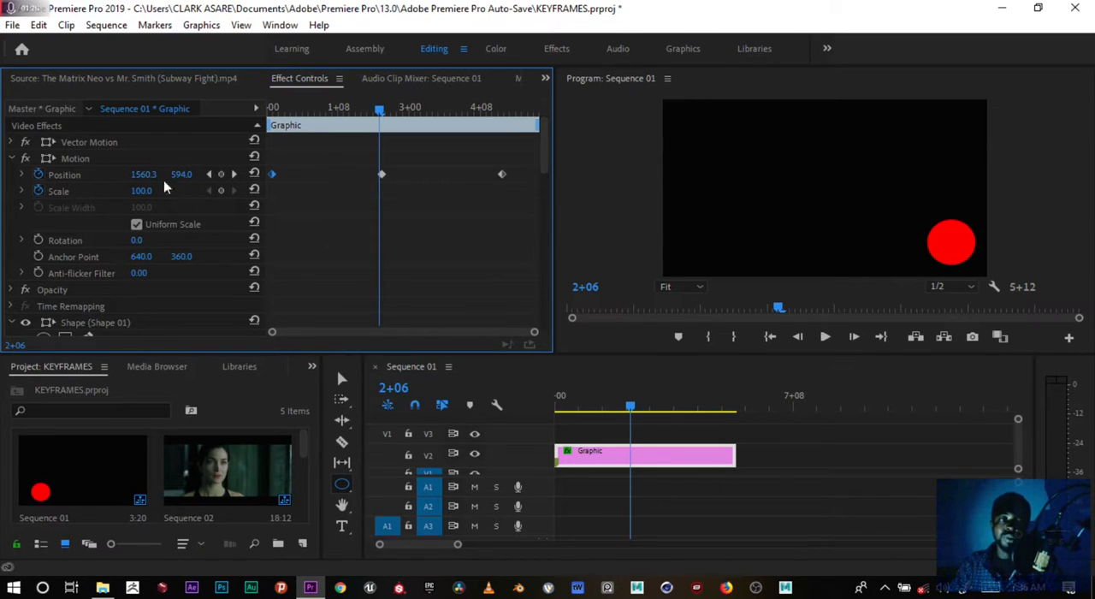
left_click_drag(381, 119, 505, 111)
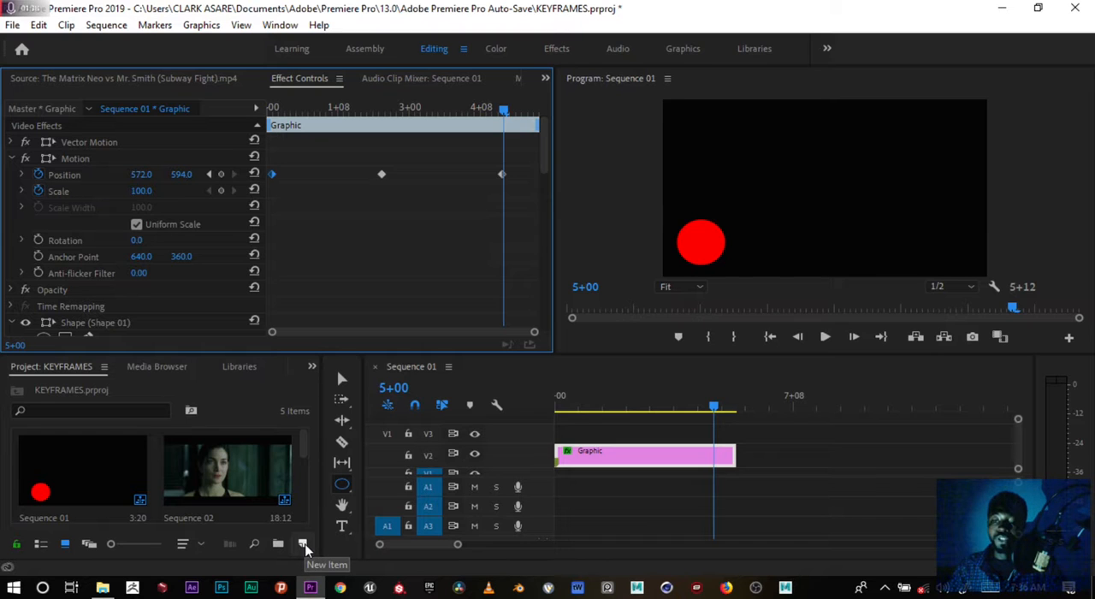
Create a new sequence named Sequence 05 with the DSLR 720p24 preset.
left_click(304, 545)
left_click(345, 354)
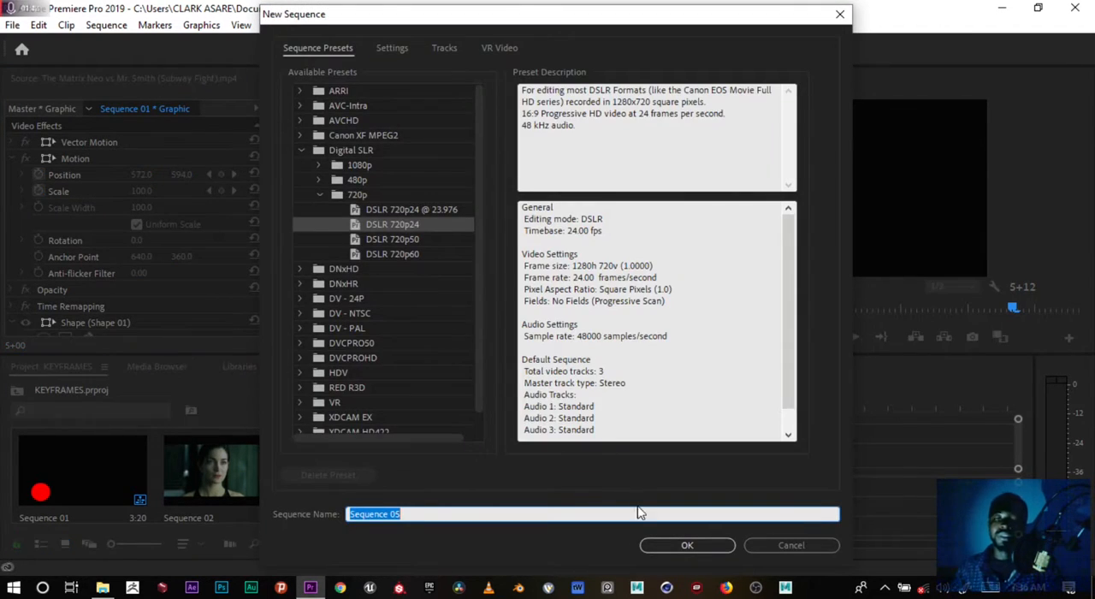
left_click(687, 545)
left_click(594, 462)
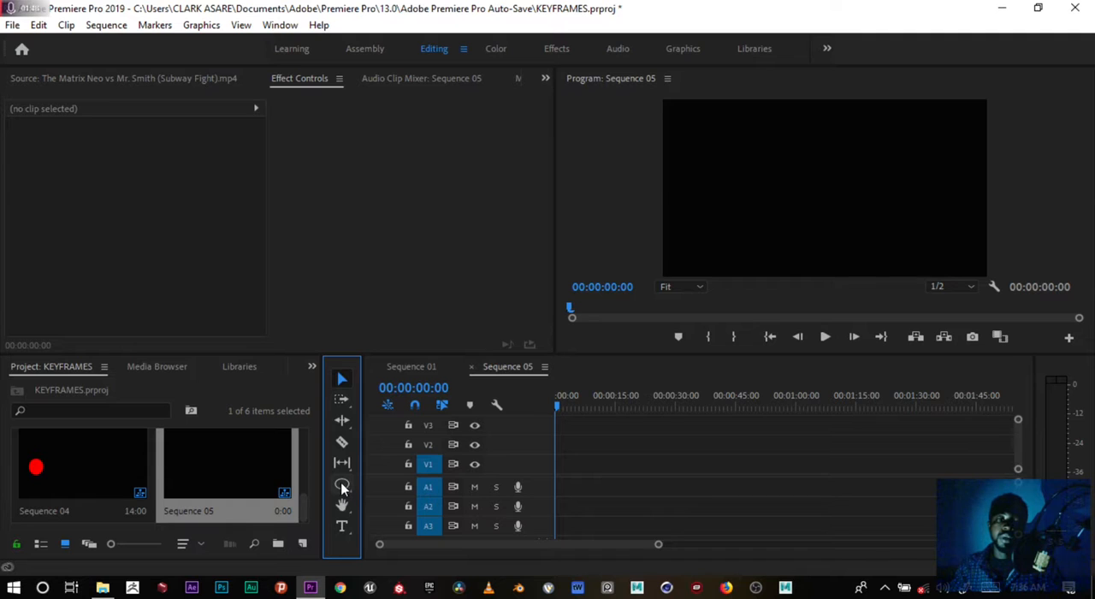
Draw a small red ellipse near the left edge of the frame and extend its clip to a duration of 00:00:10:10.
left_click_drag(343, 484, 381, 516)
left_click_drag(687, 173, 726, 218)
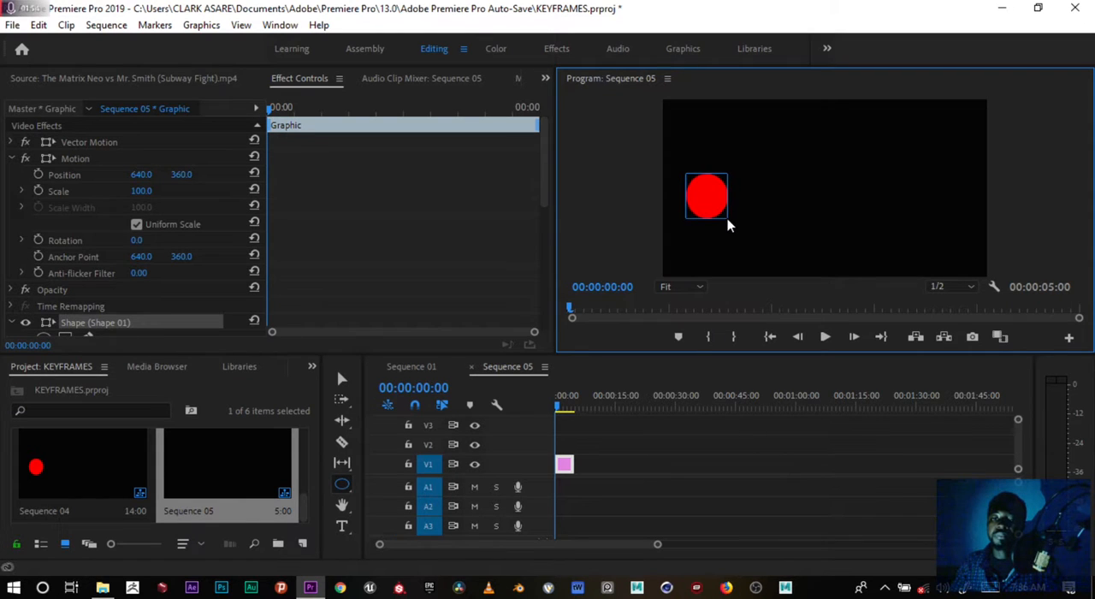
key("ctrl+z")
left_click_drag(577, 468, 596, 462)
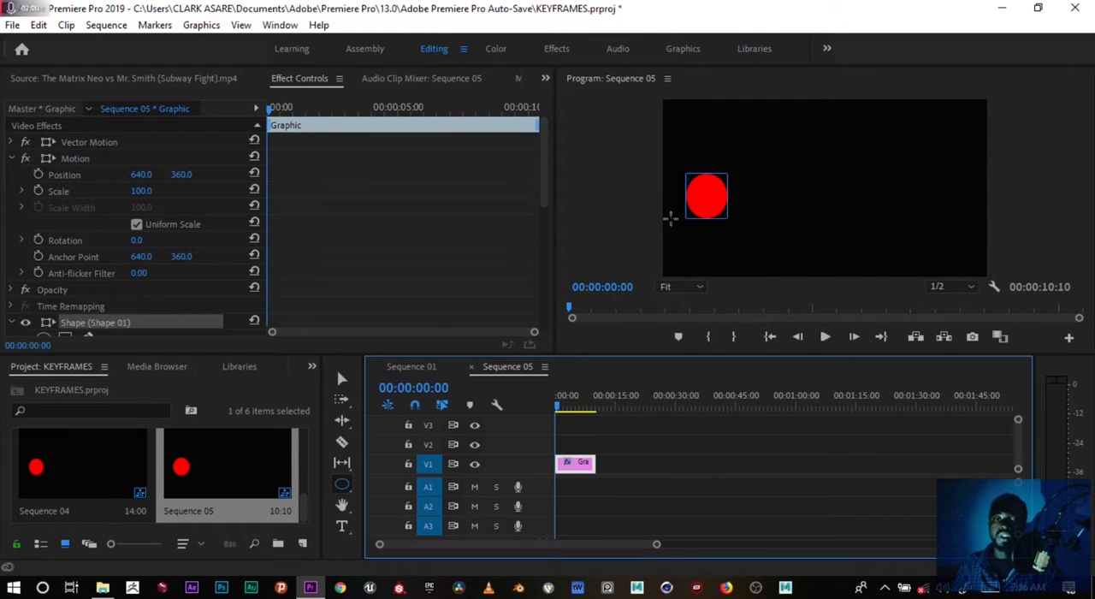
Preview the circle clip in Sequence 05 from the start and return the playhead to the beginning.
mouse_move(556, 407)
left_mouse_down()
mouse_move(567, 408)
mouse_move(552, 411)
left_mouse_up()
key("space")
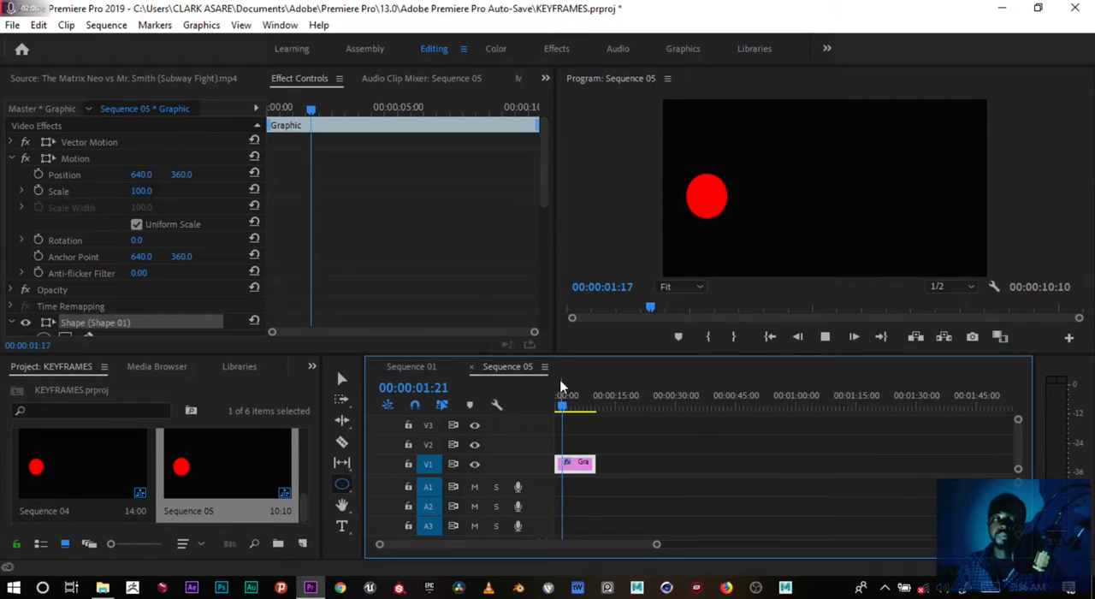
left_click_drag(565, 402, 547, 408)
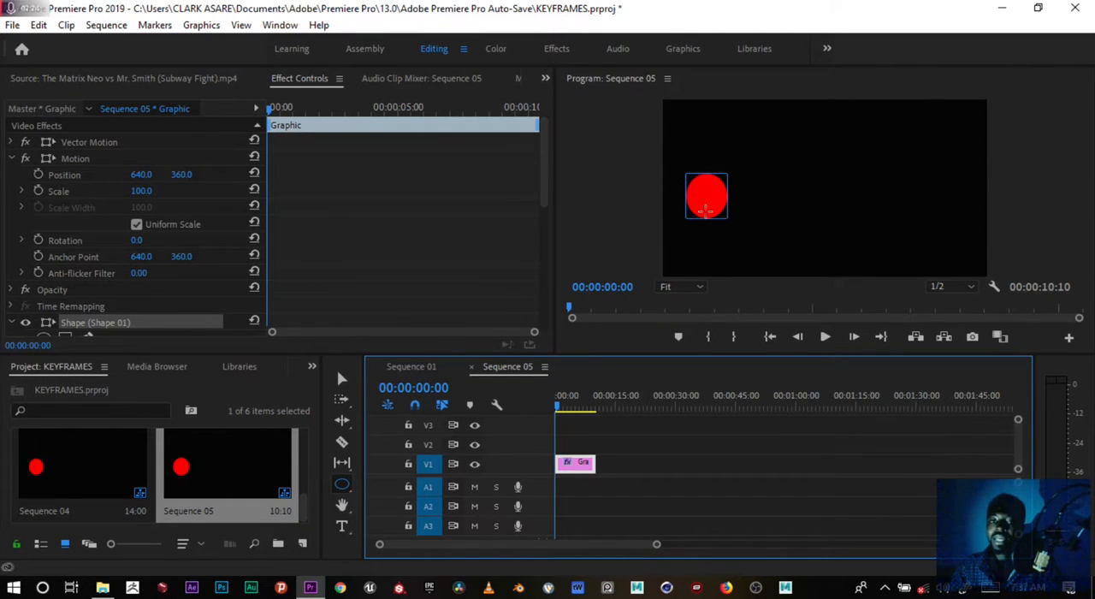
Place the playhead at 00:00:00:05, select the circle's clip and display its effect controls.
left_click_drag(556, 403, 556, 401)
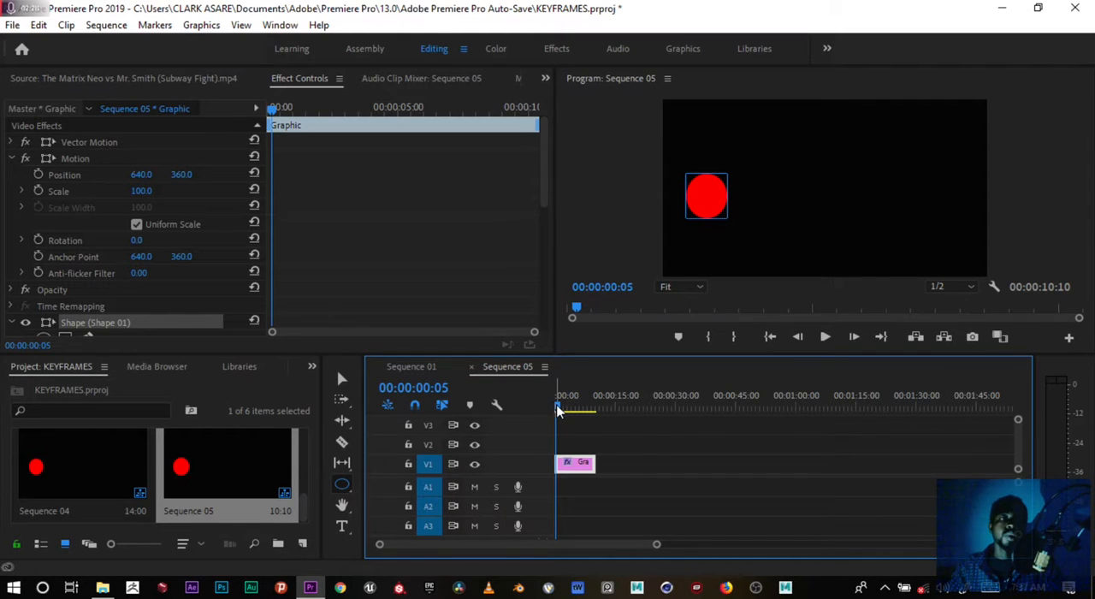
left_click(189, 80)
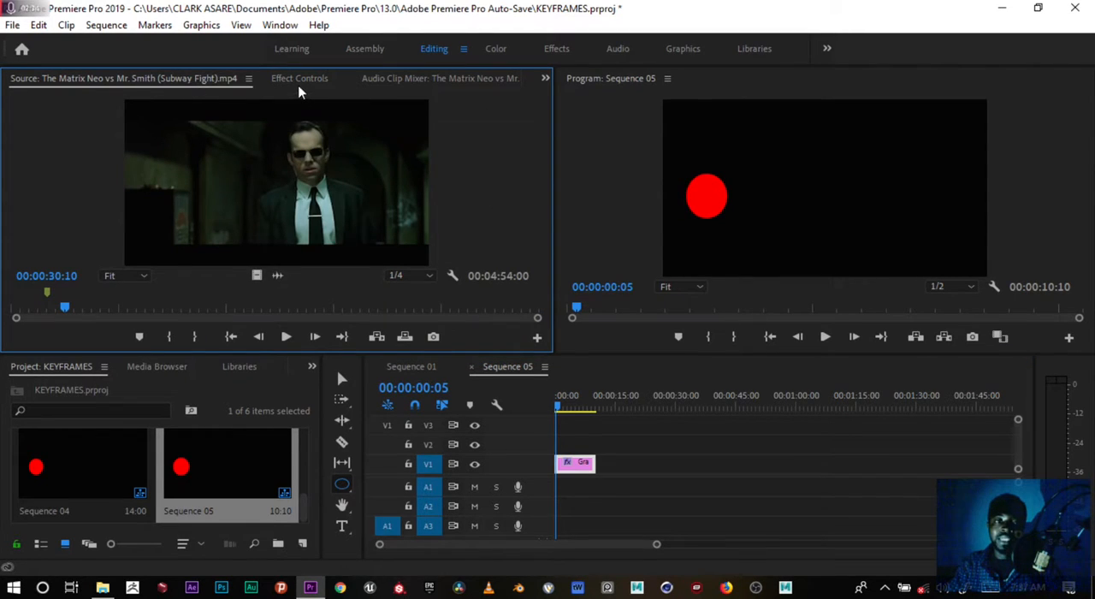
left_click(570, 470)
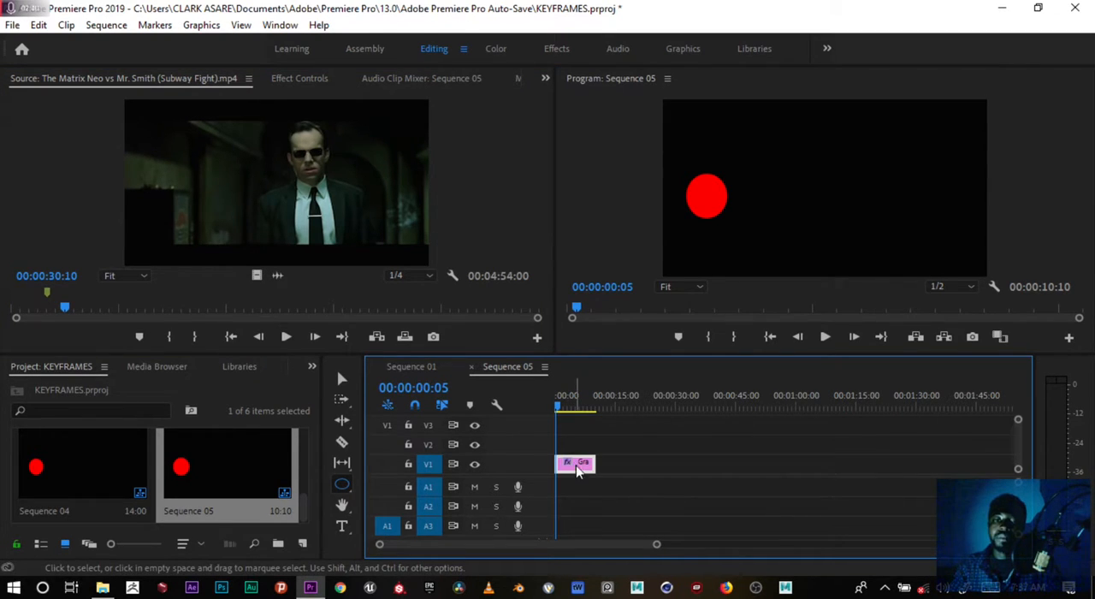
left_click(322, 77)
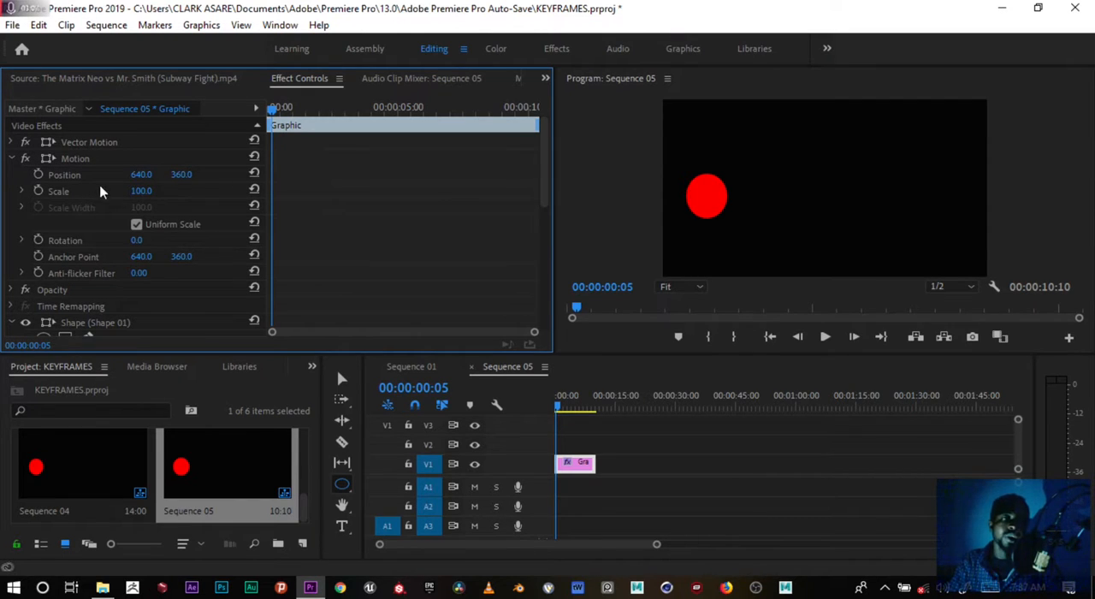
Review the clip's Position, Scale, Rotation and Anchor Point properties under Motion.
left_click(68, 177)
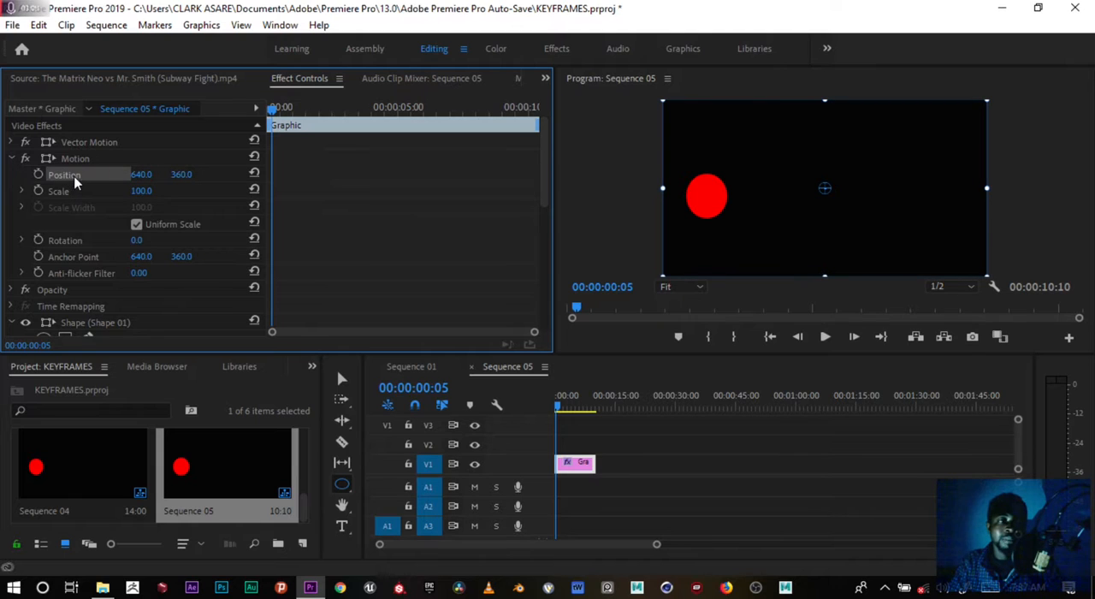
left_click(72, 193)
left_click(75, 243)
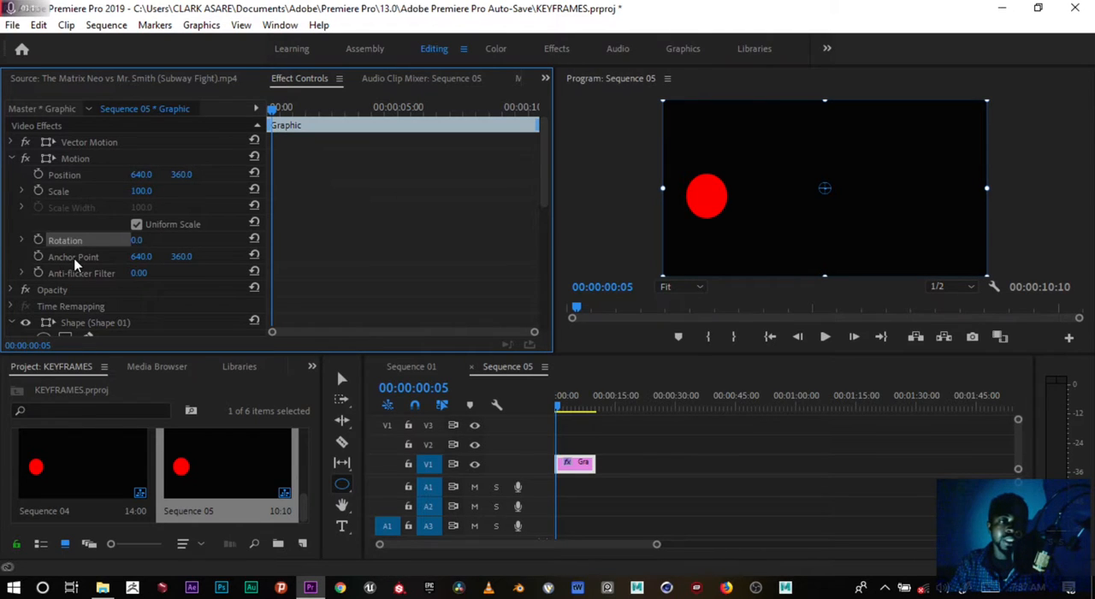
left_click(76, 258)
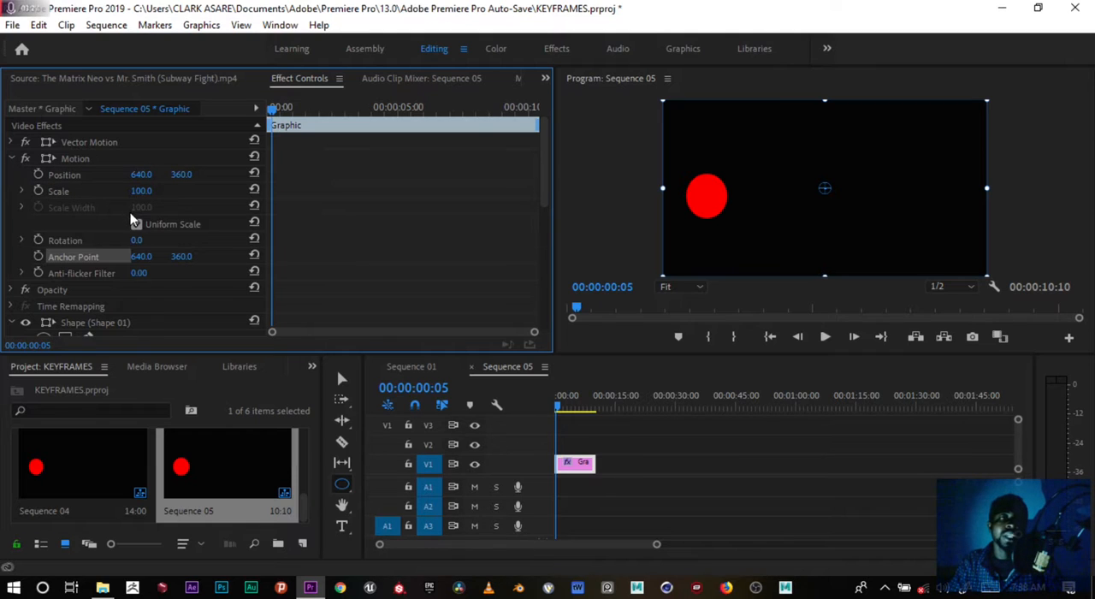
Toggle keyframing for the clip's Position on, off and on again, leaving a keyframe at 00:00:00:05.
left_click(38, 176)
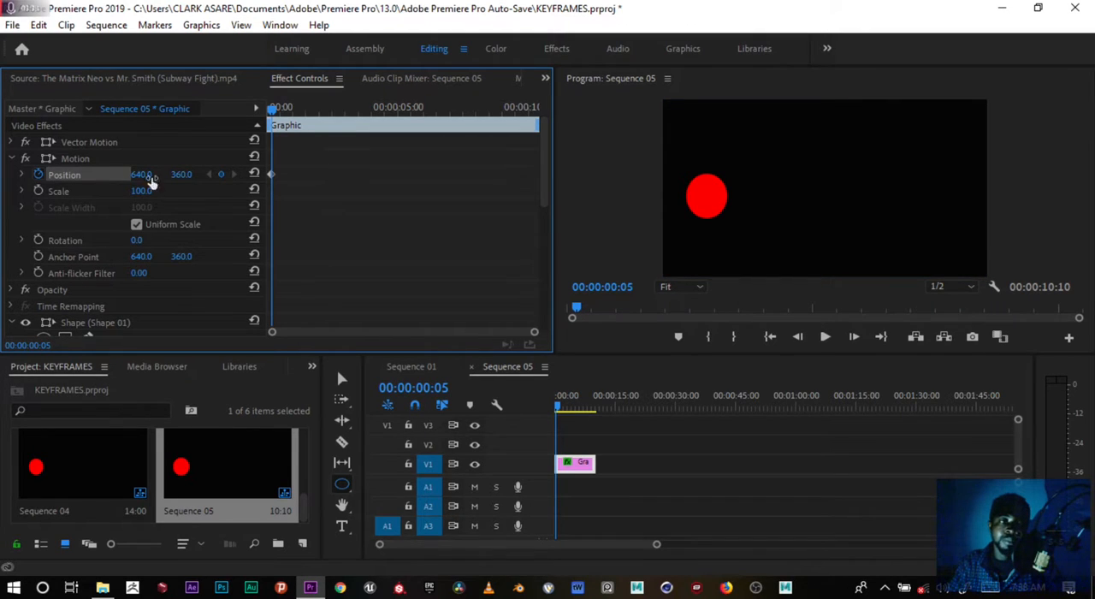
left_click(39, 175)
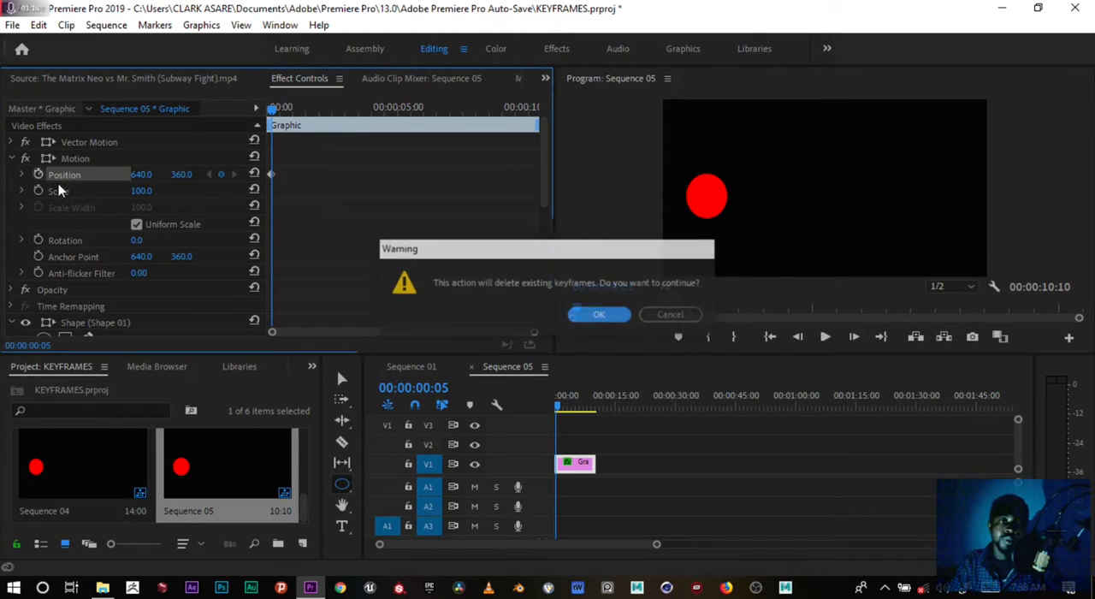
left_click(602, 317)
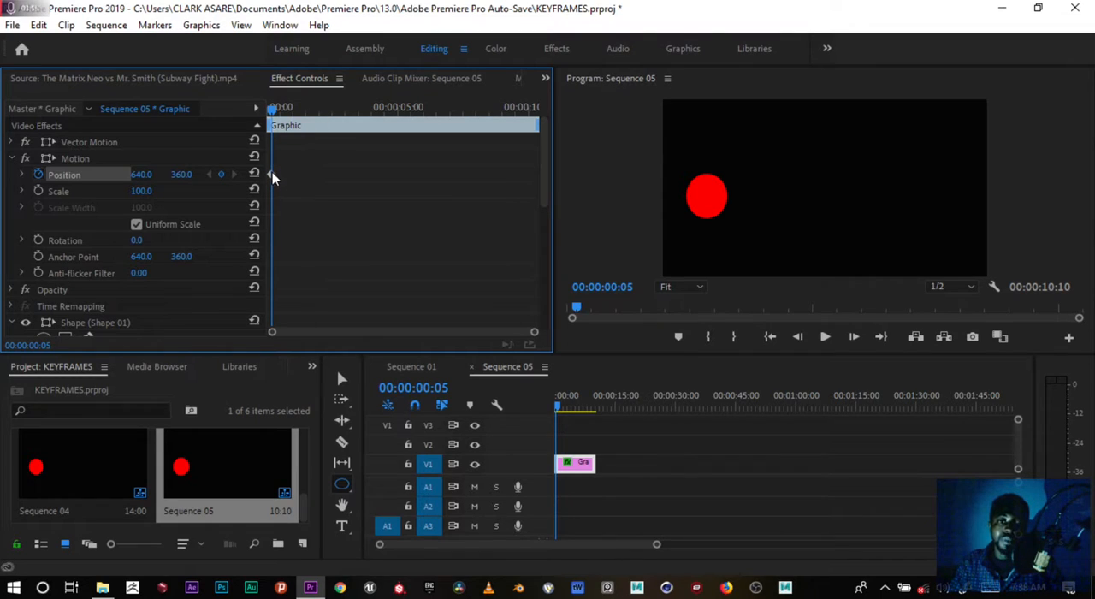
Add a second Position keyframe at 00:00:02:17 with a horizontal value of 1664, moving the circle to the frame's right edge.
left_click_drag(274, 109, 340, 113)
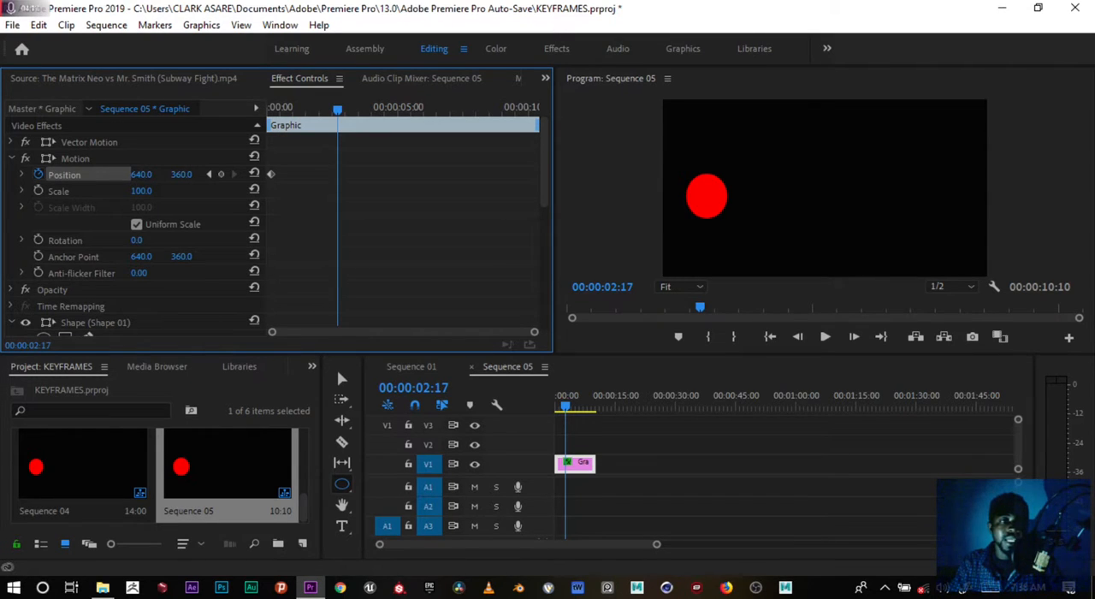
left_click_drag(142, 174, 1015, 174)
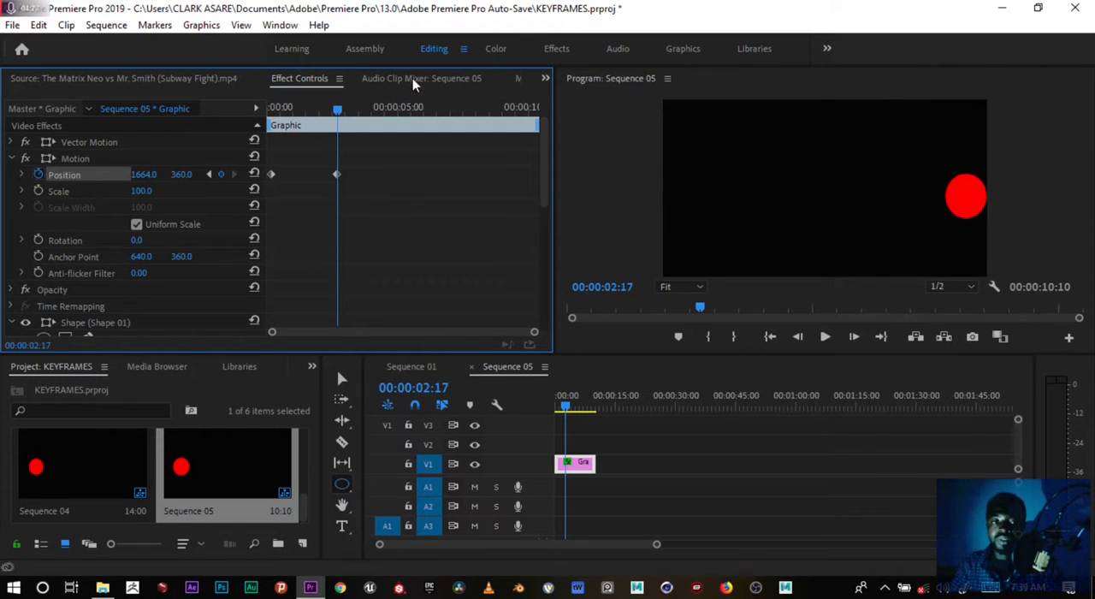
Add a third Position keyframe at 00:00:05:08 with a horizontal value of 640, returning the circle to its starting point.
left_click(341, 107)
left_click(352, 109)
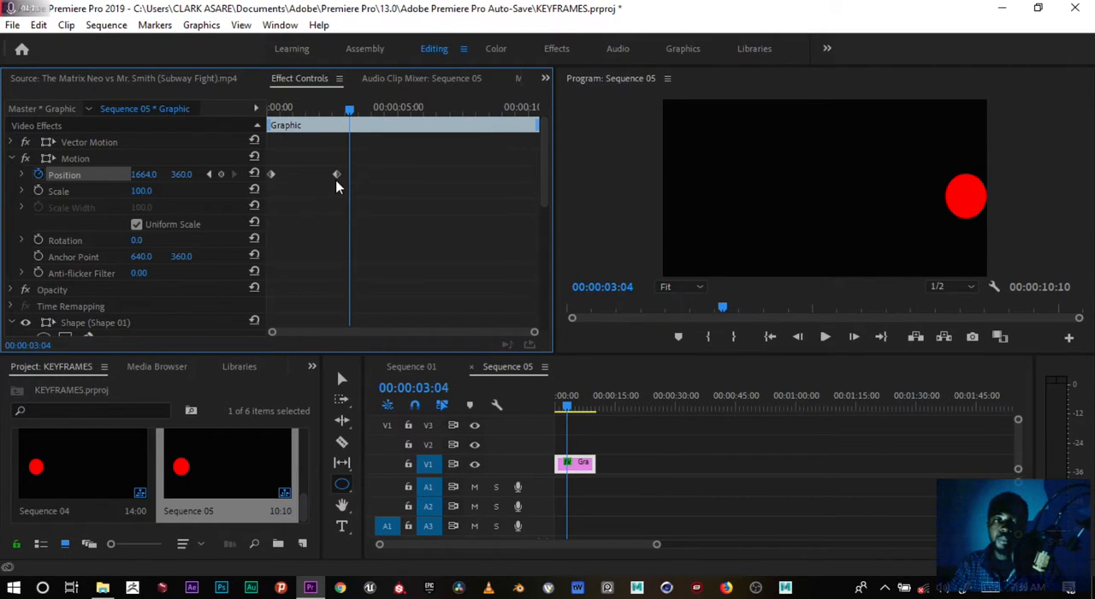
left_click_drag(357, 109, 408, 113)
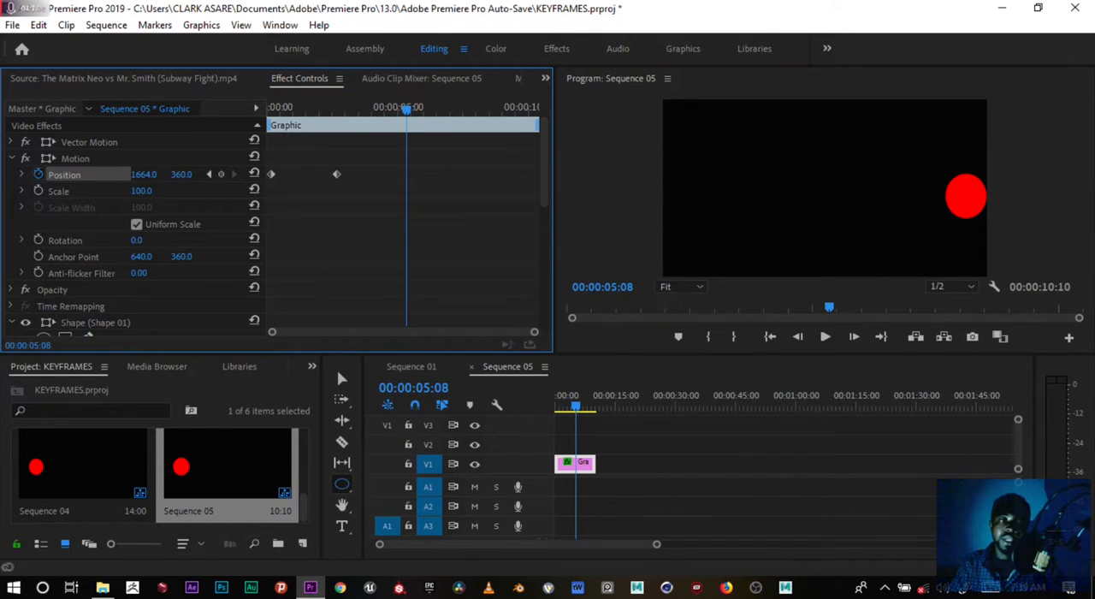
left_click_drag(144, 174, 2, 173)
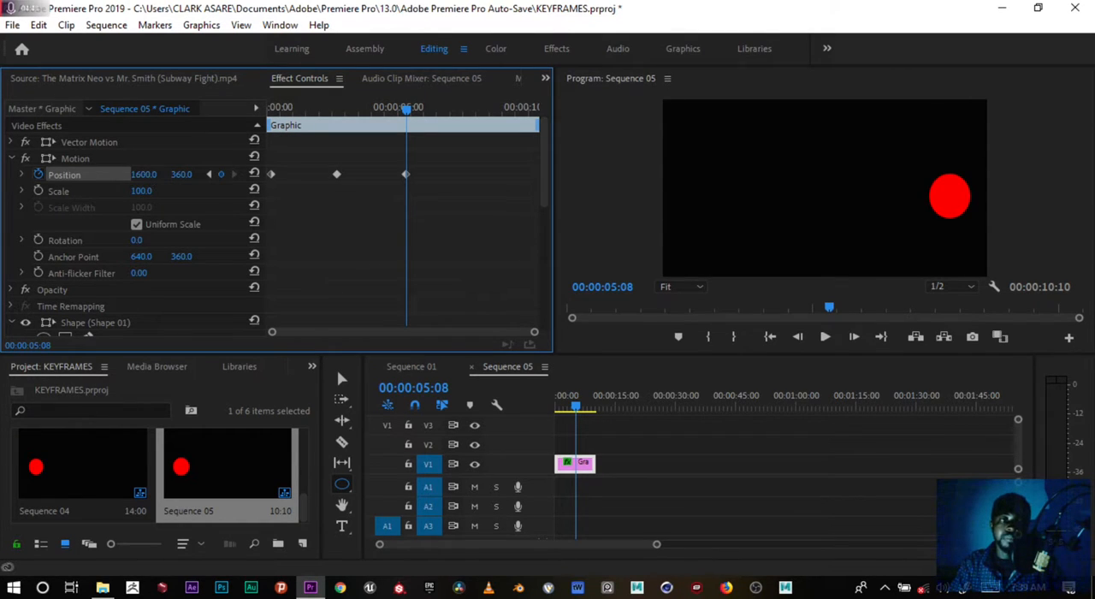
left_click_drag(143, 174, 84, 175)
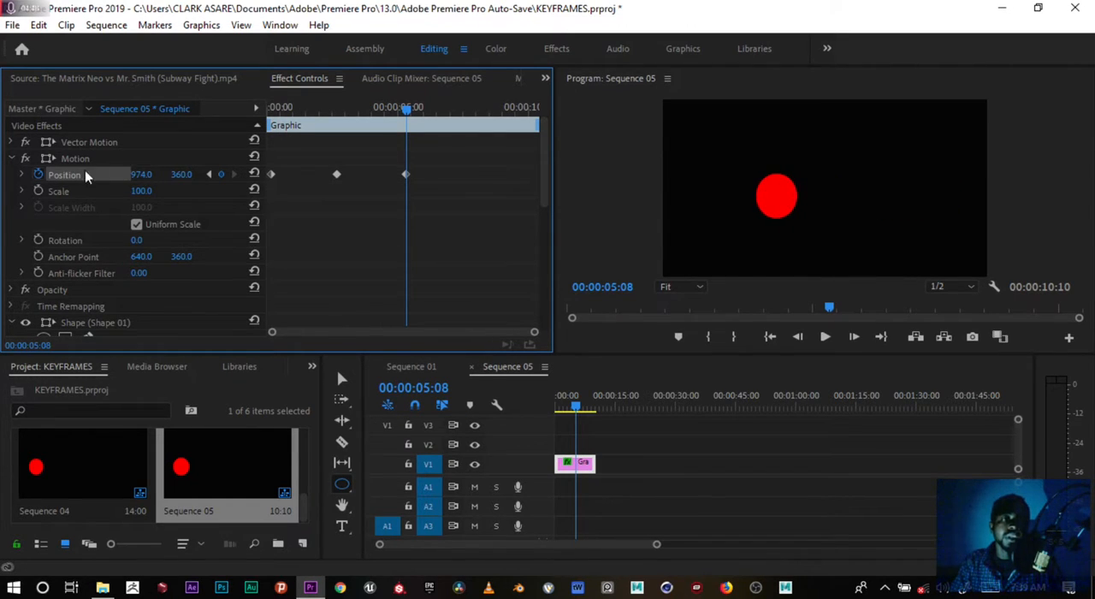
left_click(143, 173)
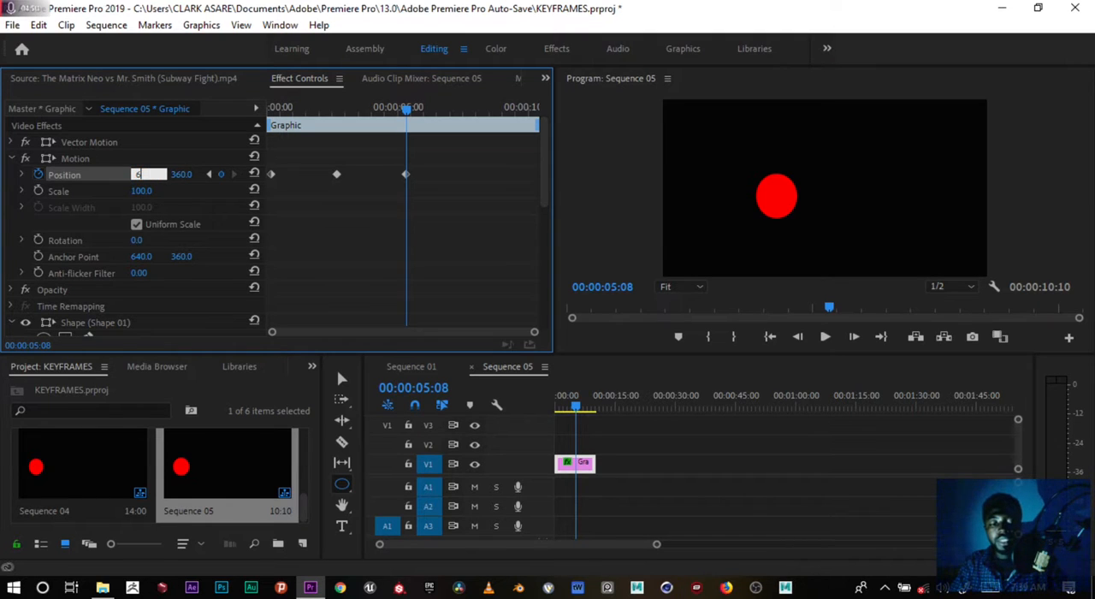
type("640")
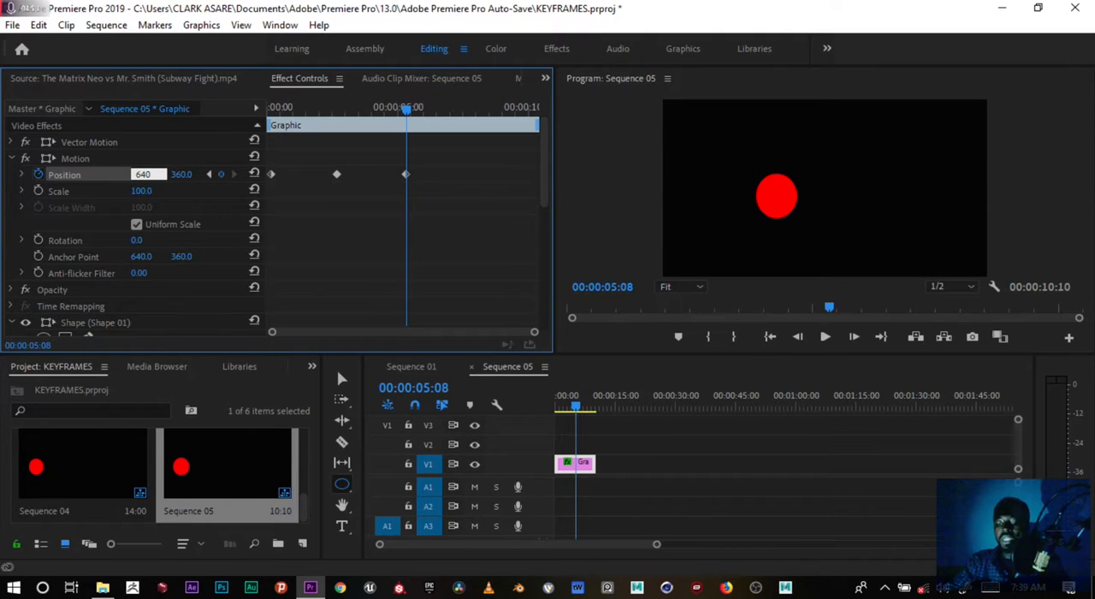
key("Return")
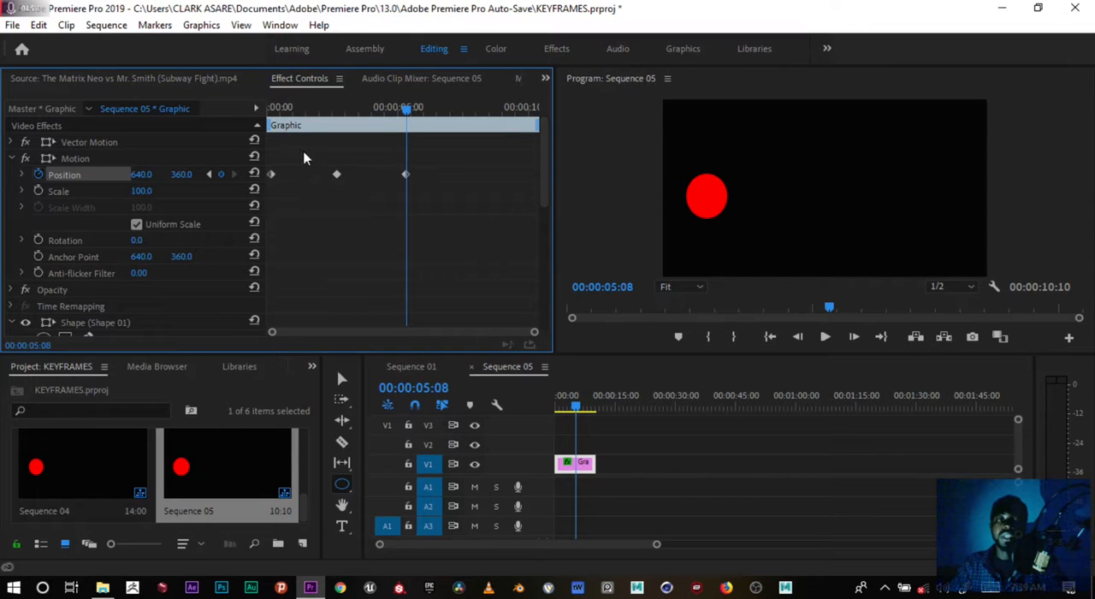
Return the playhead to the start of Sequence 05 and play the circle's back-and-forth animation.
left_click_drag(275, 152, 420, 200)
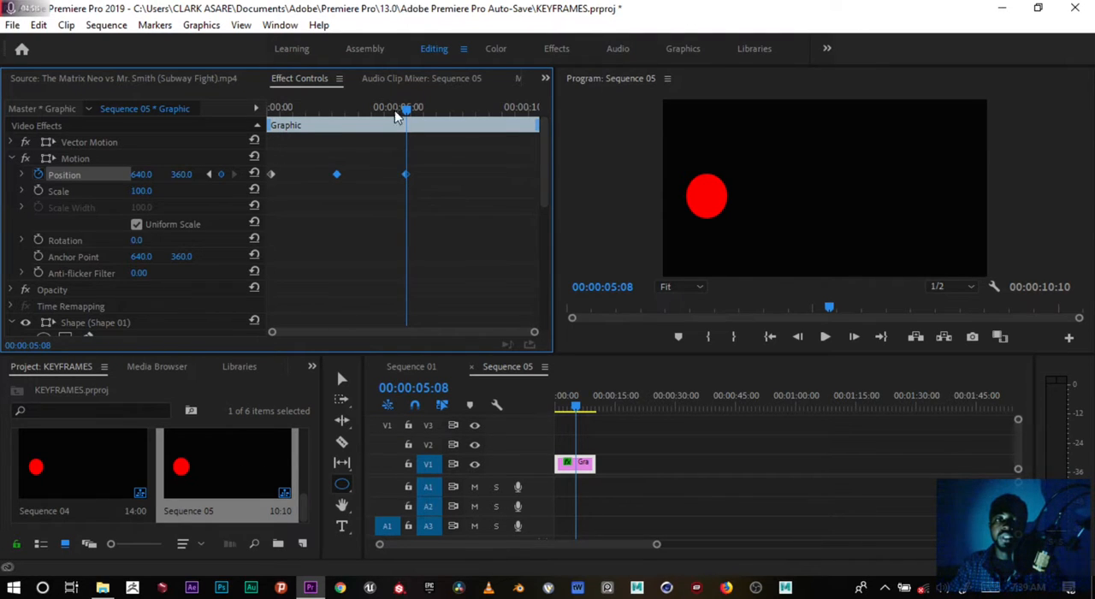
left_click_drag(395, 116, 255, 138)
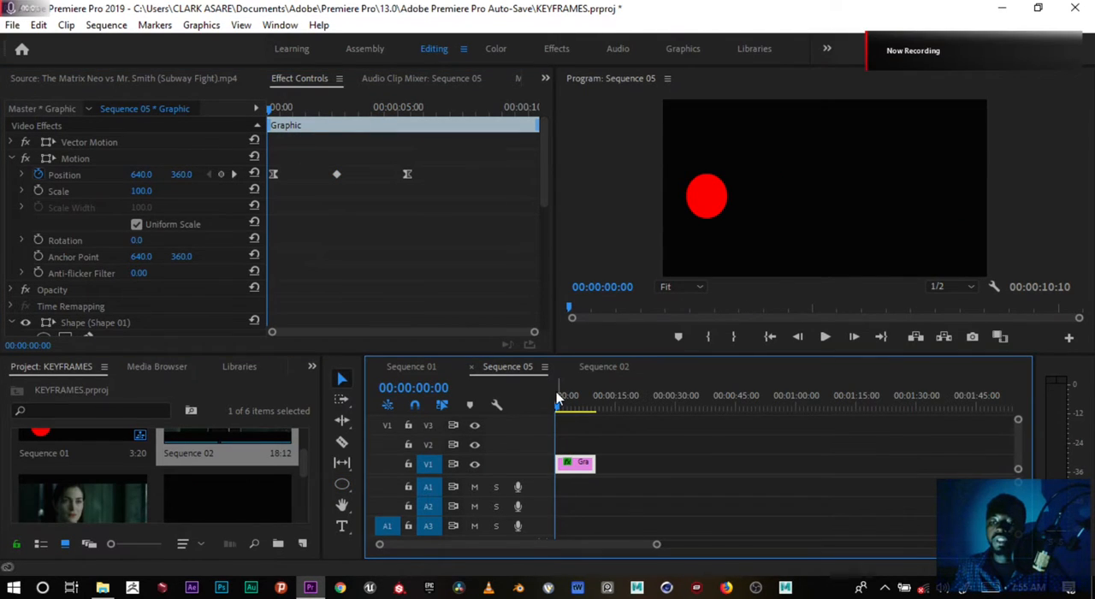
key("space")
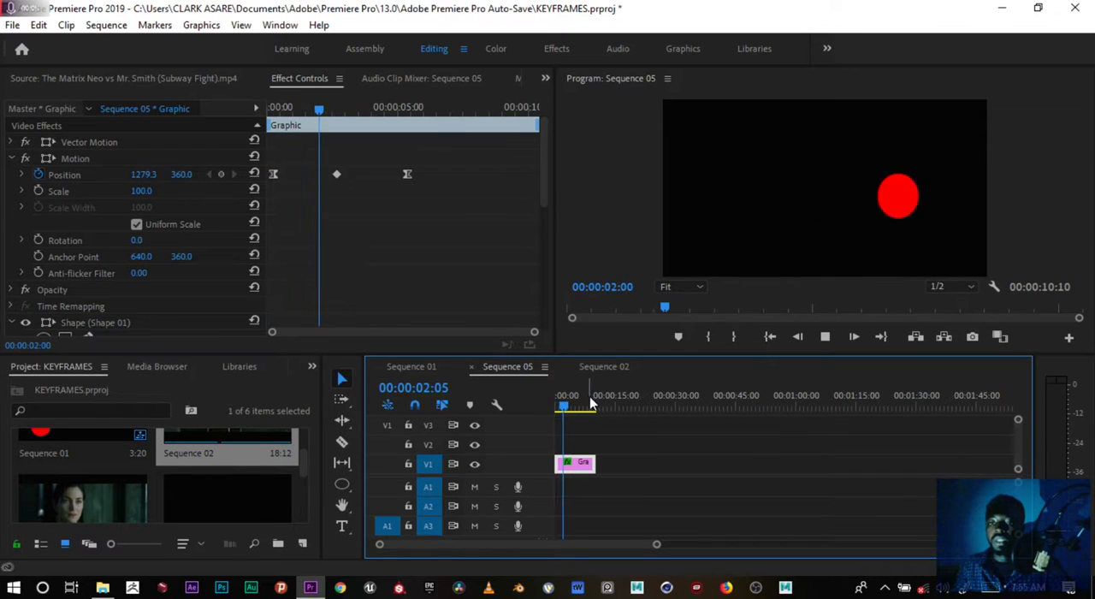
key("space")
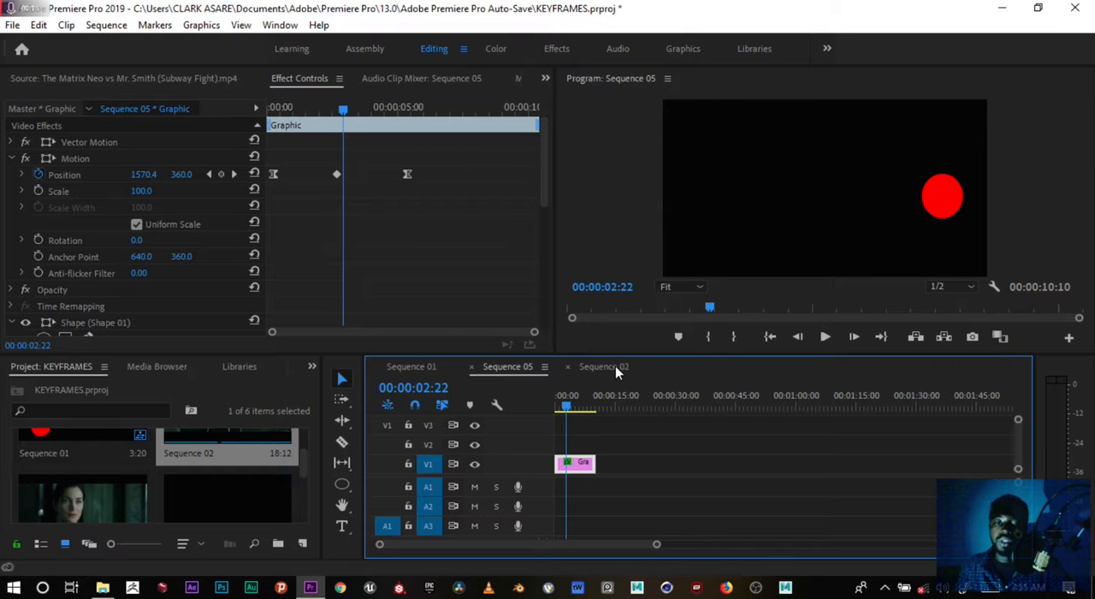
Switch to Sequence 02 with the playhead at 00:00:00:00.
left_click(616, 368)
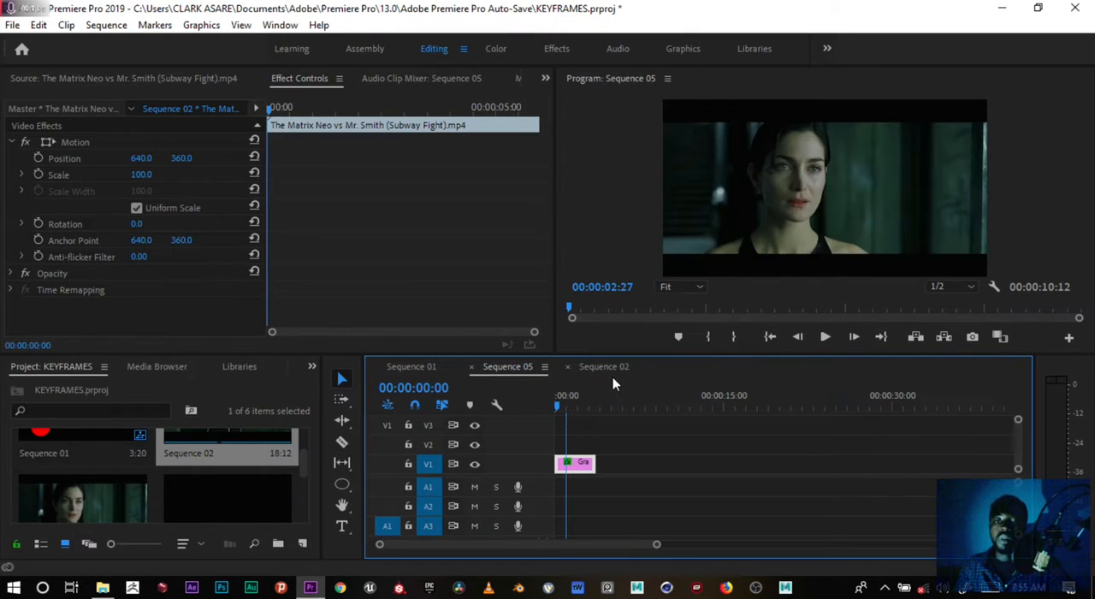
left_click_drag(568, 407, 541, 408)
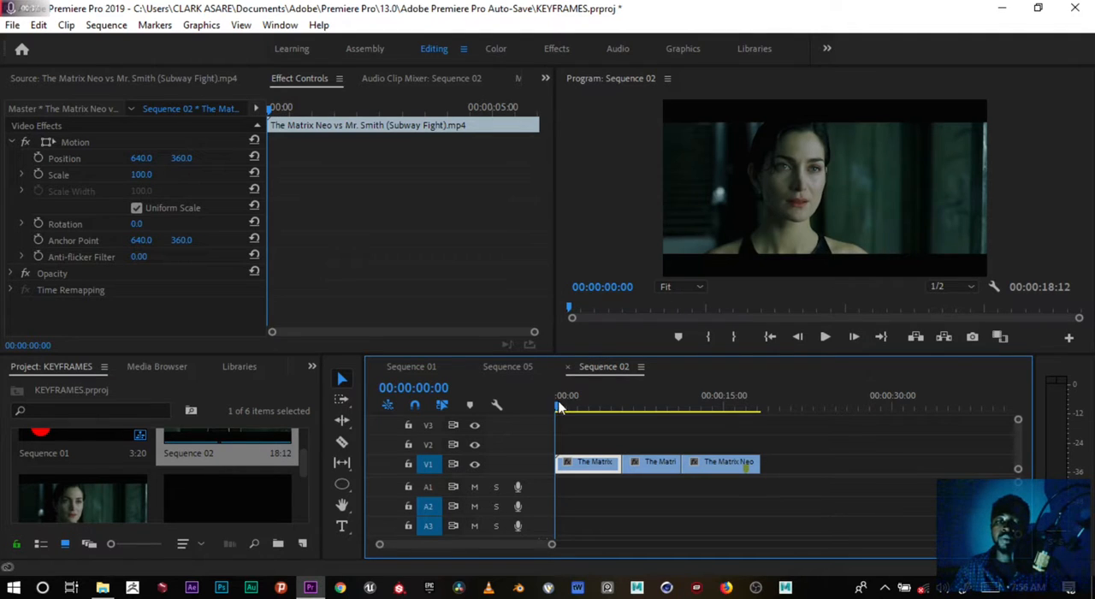
left_click_drag(558, 408, 306, 379)
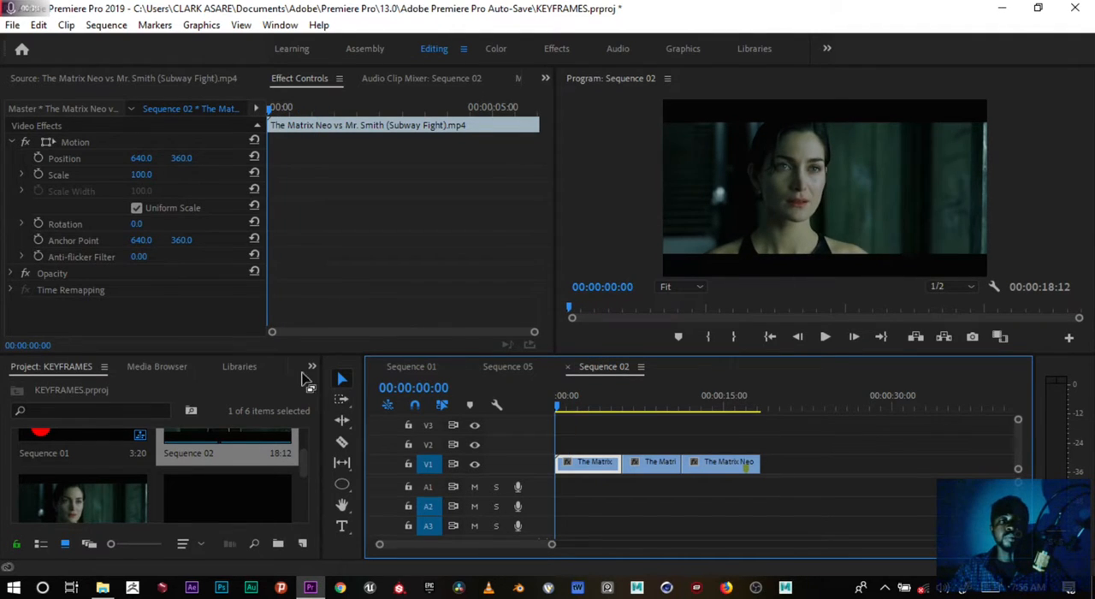
Find the Tint video effect, apply it to the first clip in Sequence 02 and keep that clip selected.
left_click(311, 368)
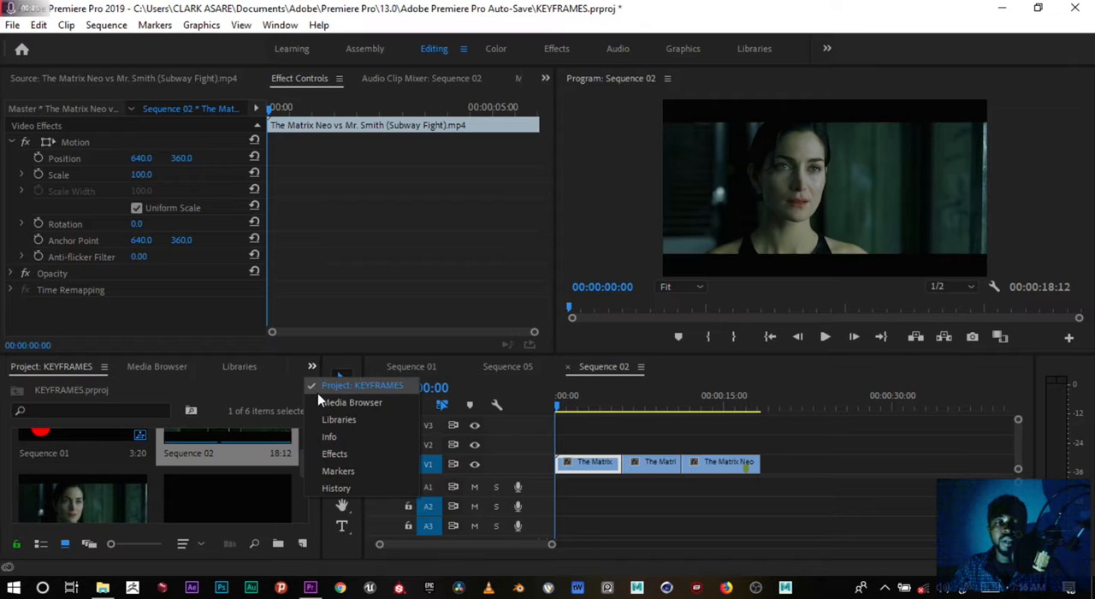
left_click(336, 454)
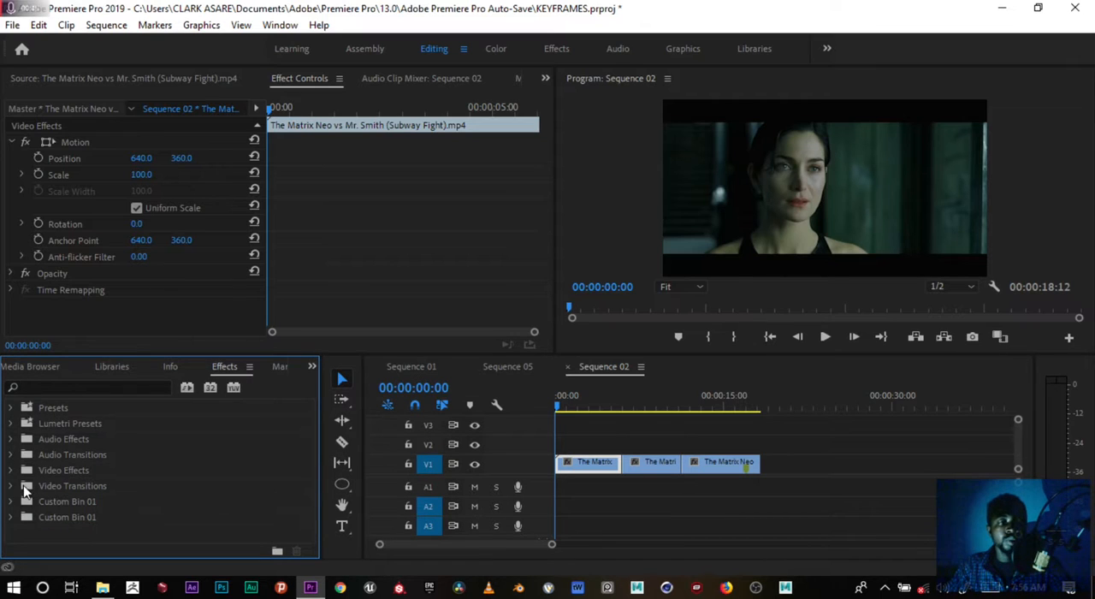
left_click(10, 471)
left_click(10, 472)
left_click(78, 386)
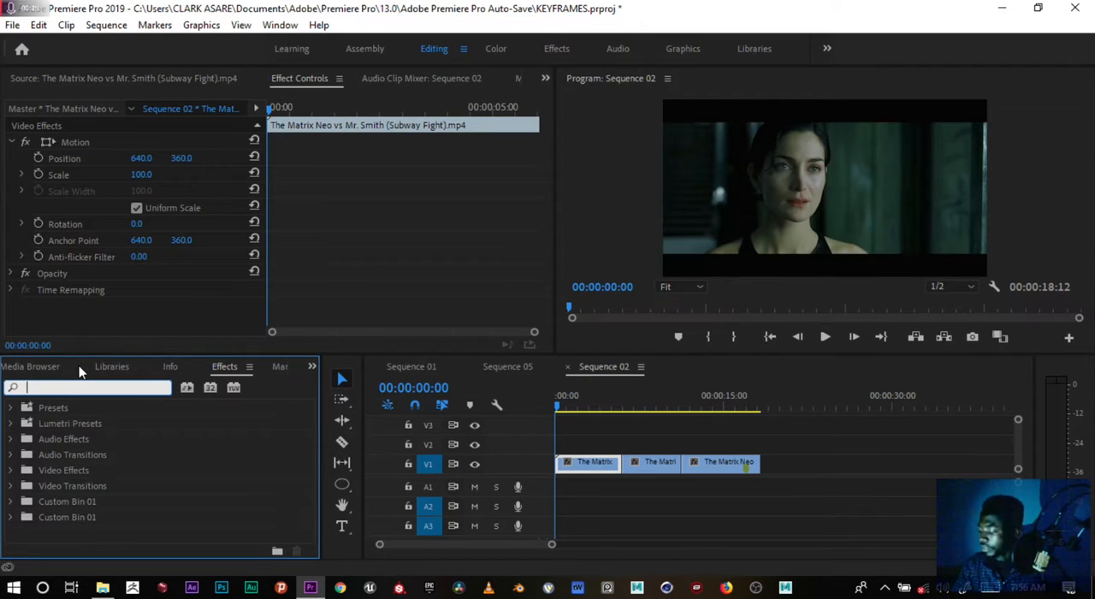
type("TINT")
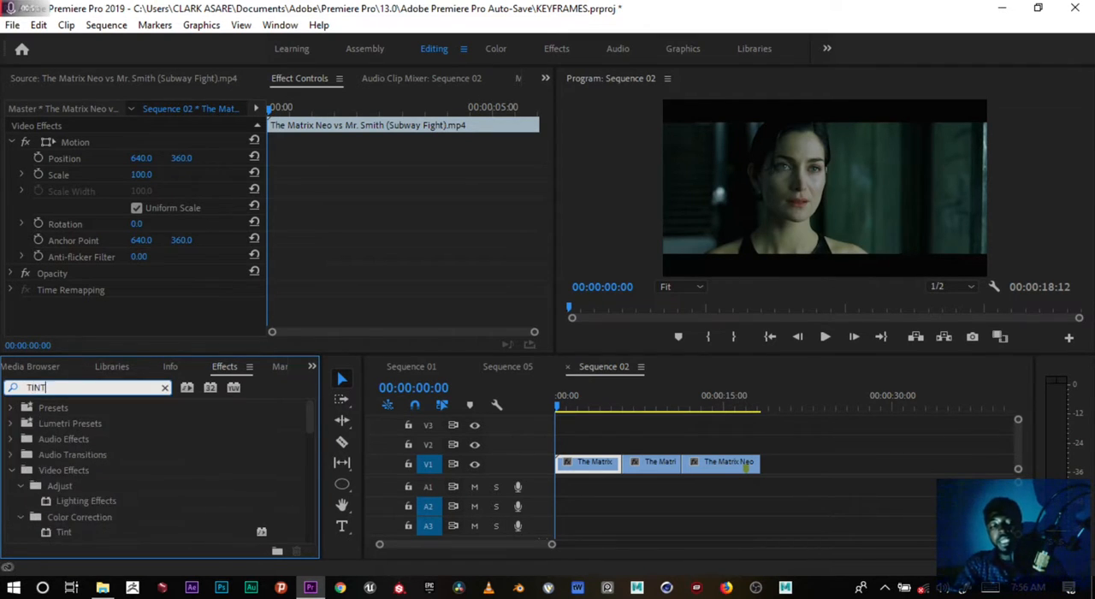
left_click_drag(70, 499, 578, 466)
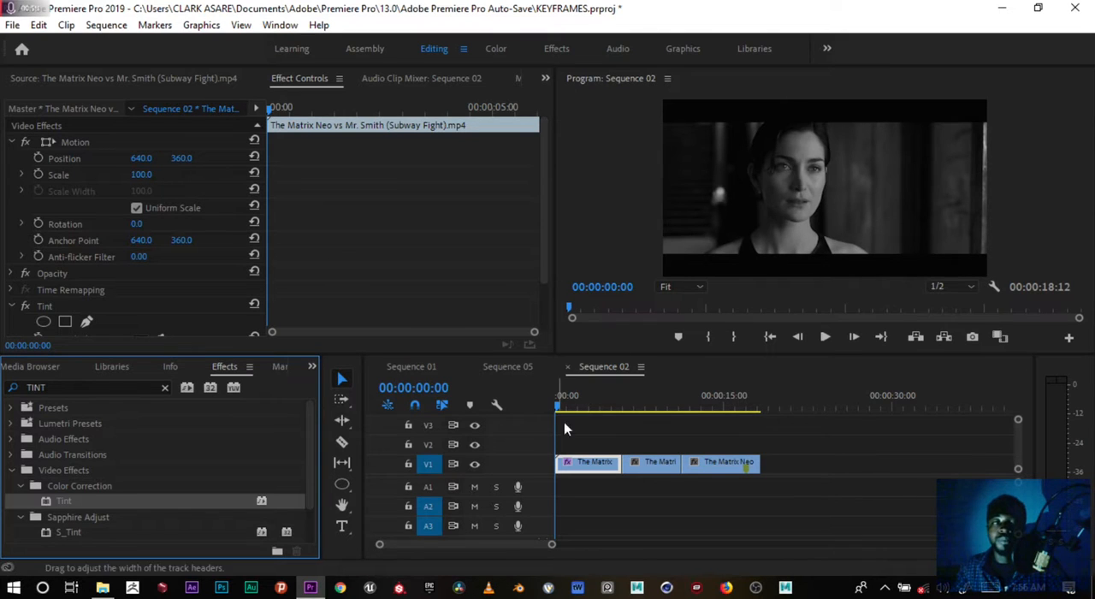
left_click(586, 473)
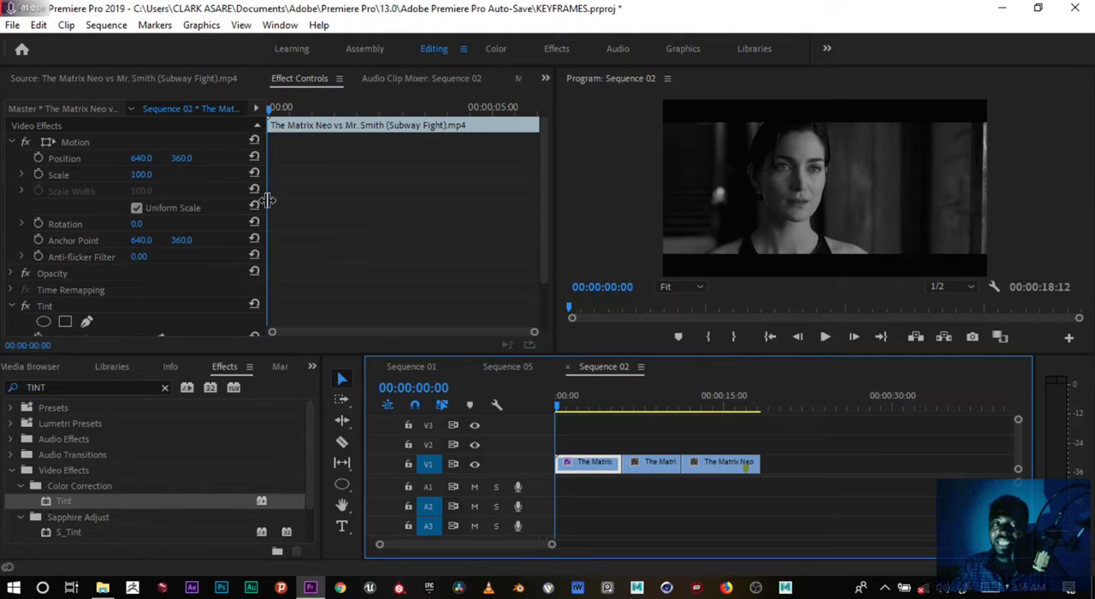
Test the Tint effect by lowering Amount to Tint to 0% and raising it to 97%.
left_click_drag(267, 203, 304, 203)
left_click(304, 203)
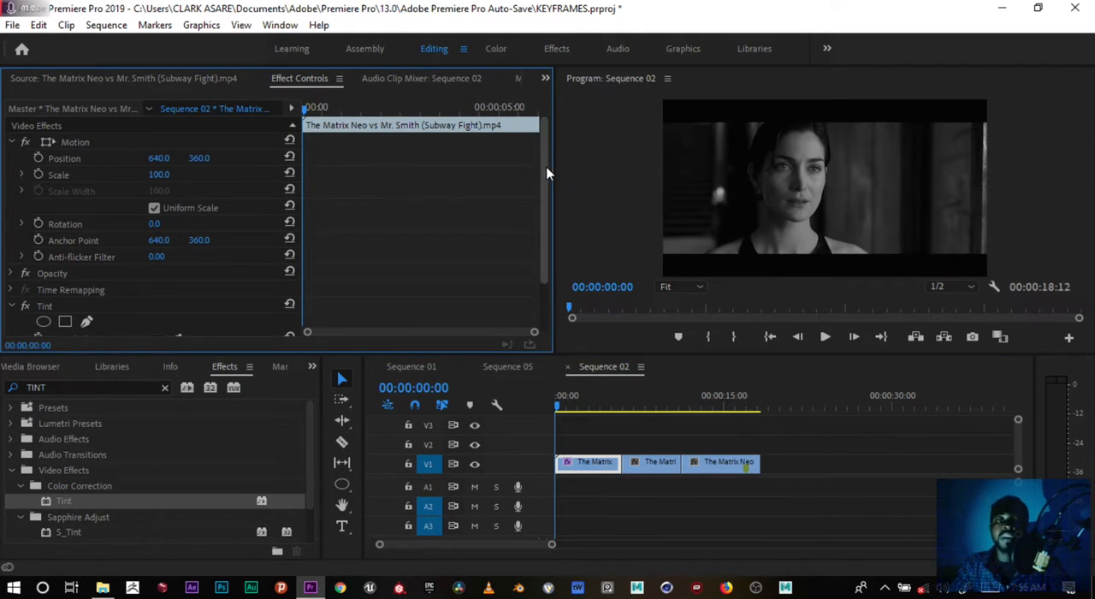
left_click_drag(545, 171, 547, 228)
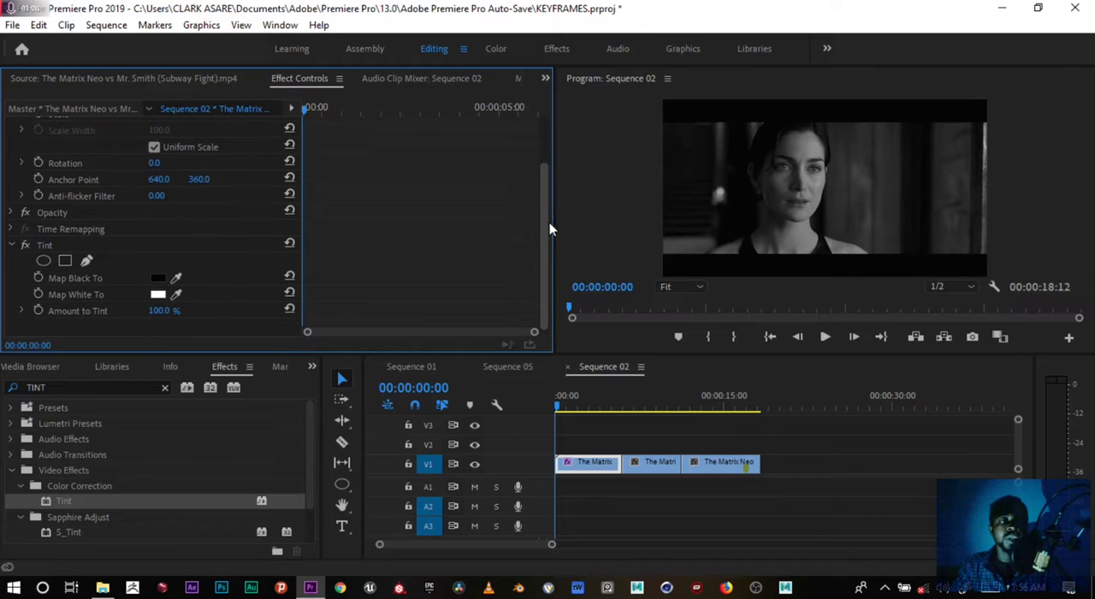
left_click(49, 245)
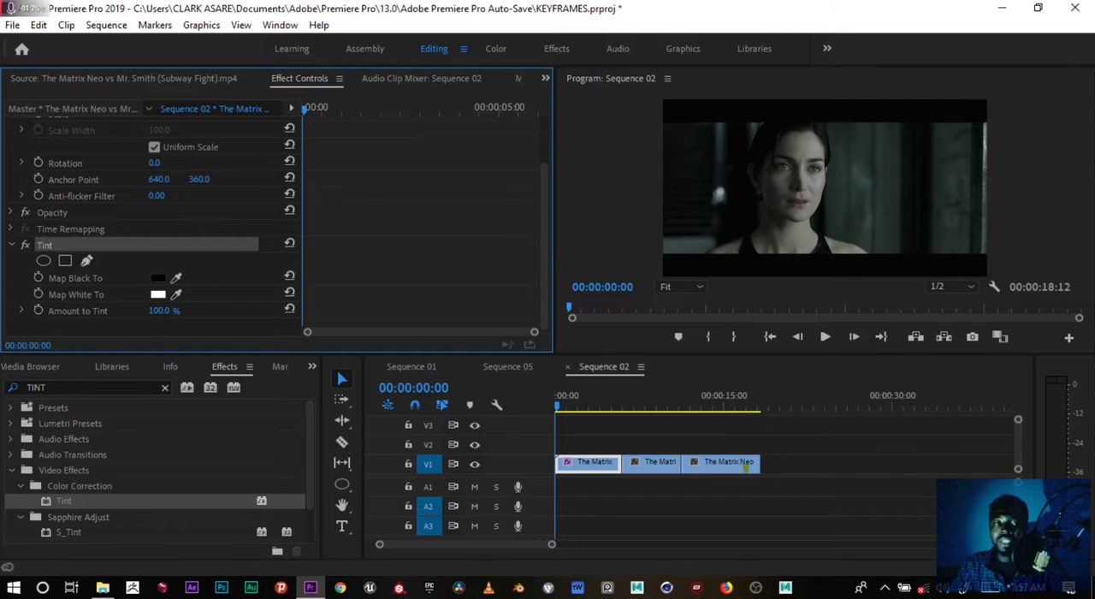
left_click_drag(160, 310, 86, 311)
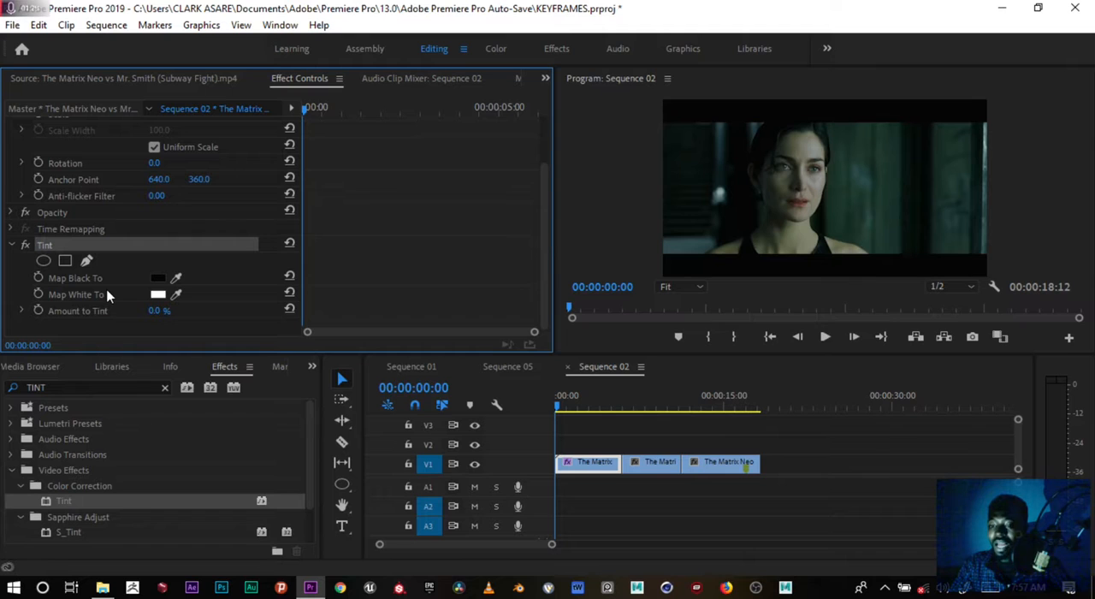
left_click_drag(157, 310, 223, 311)
left_click_drag(392, 271, 382, 241)
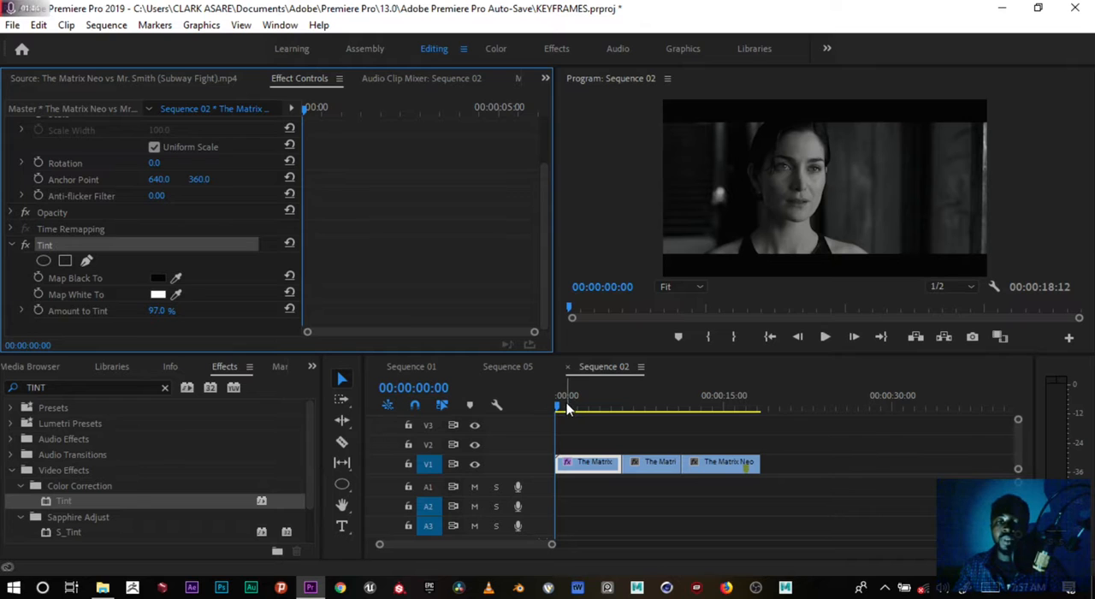
Keyframe Amount to Tint at 97% at 00:00:00:09 and at 0% at 00:00:01:14.
left_click_drag(558, 411, 556, 405)
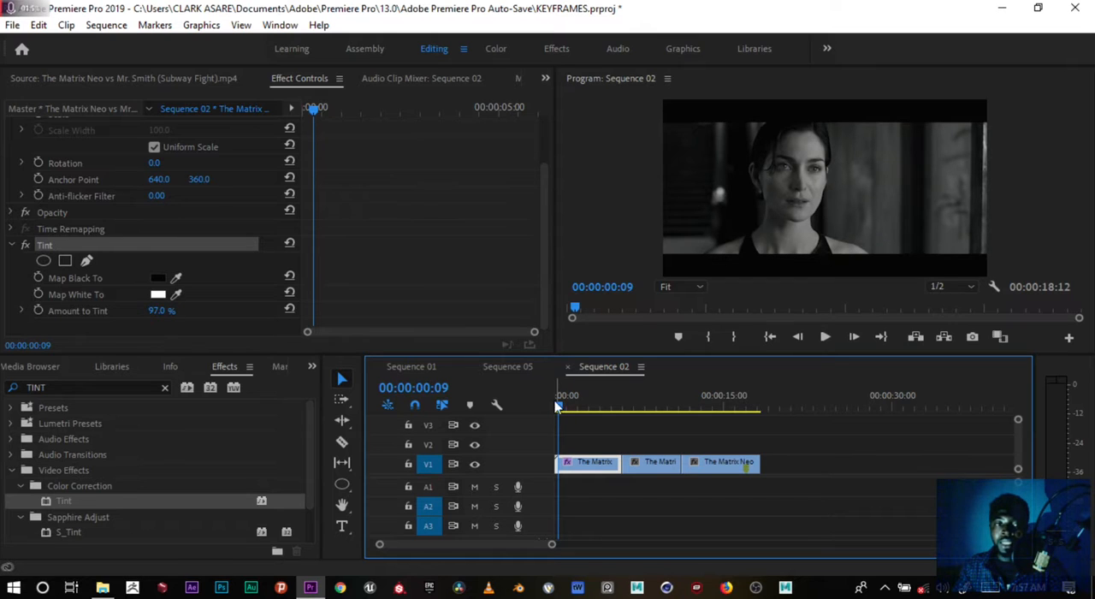
left_click(39, 311)
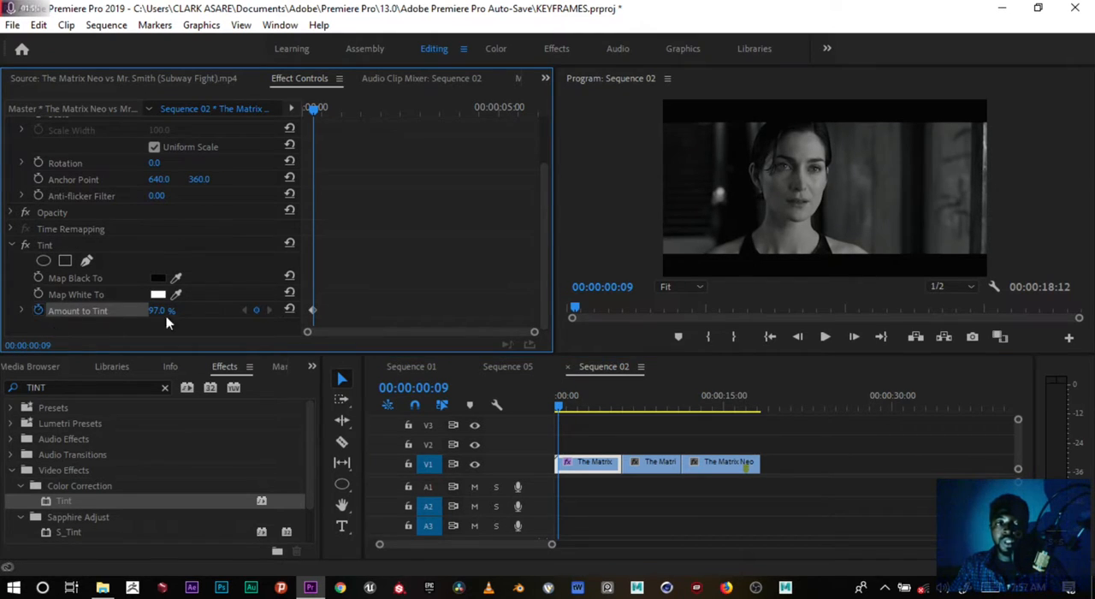
mouse_move(323, 295)
left_mouse_down()
mouse_move(309, 319)
mouse_move(328, 314)
left_mouse_up()
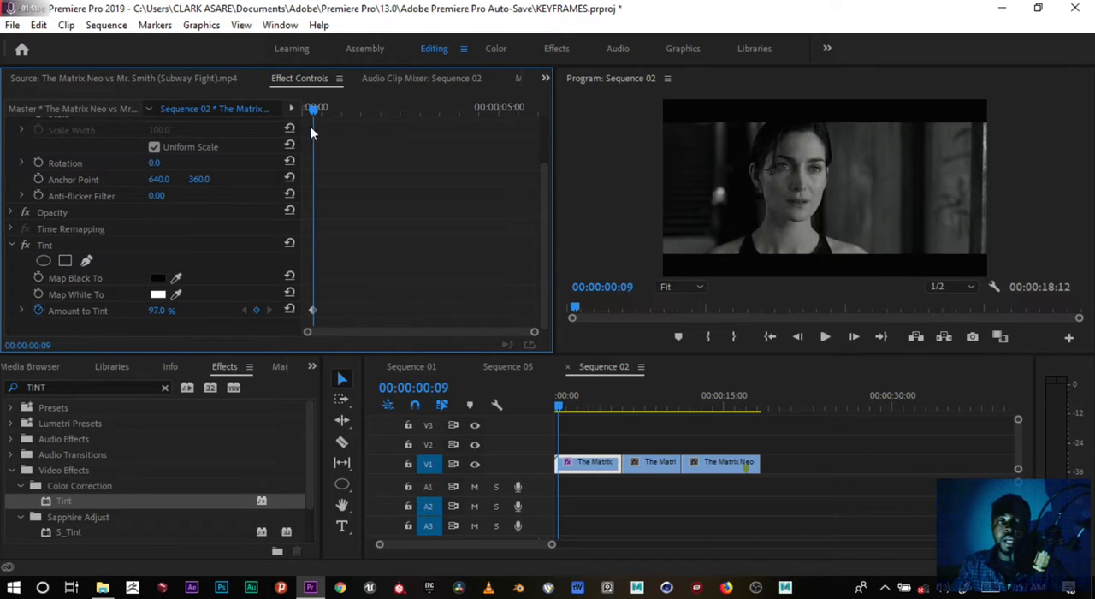
left_click_drag(315, 109, 359, 112)
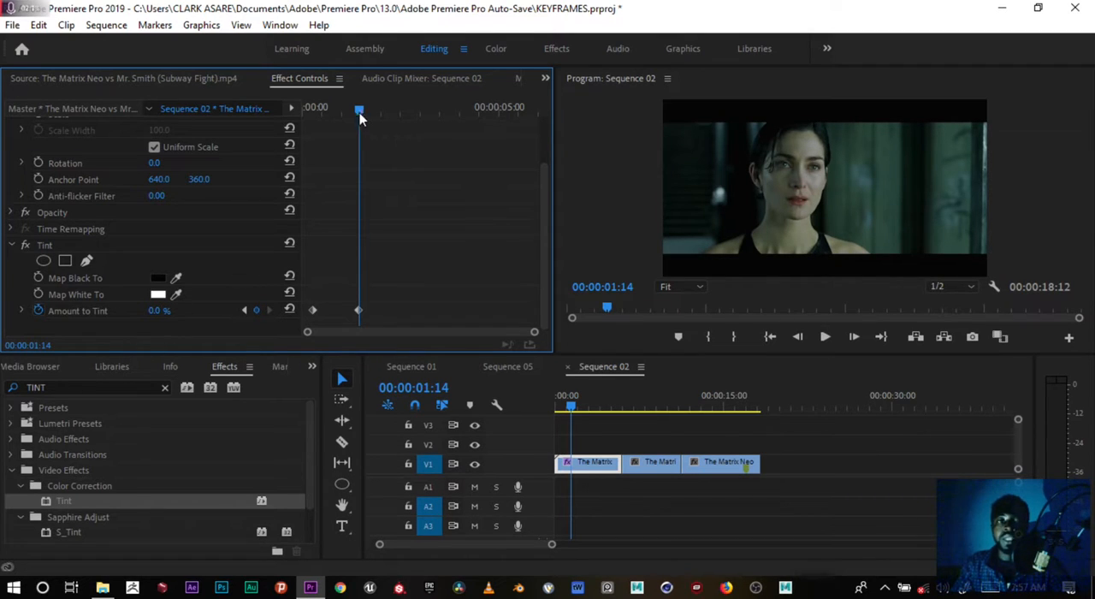
Play the clip from the start to preview the transition from black and white to colour.
left_click_drag(382, 106, 303, 108)
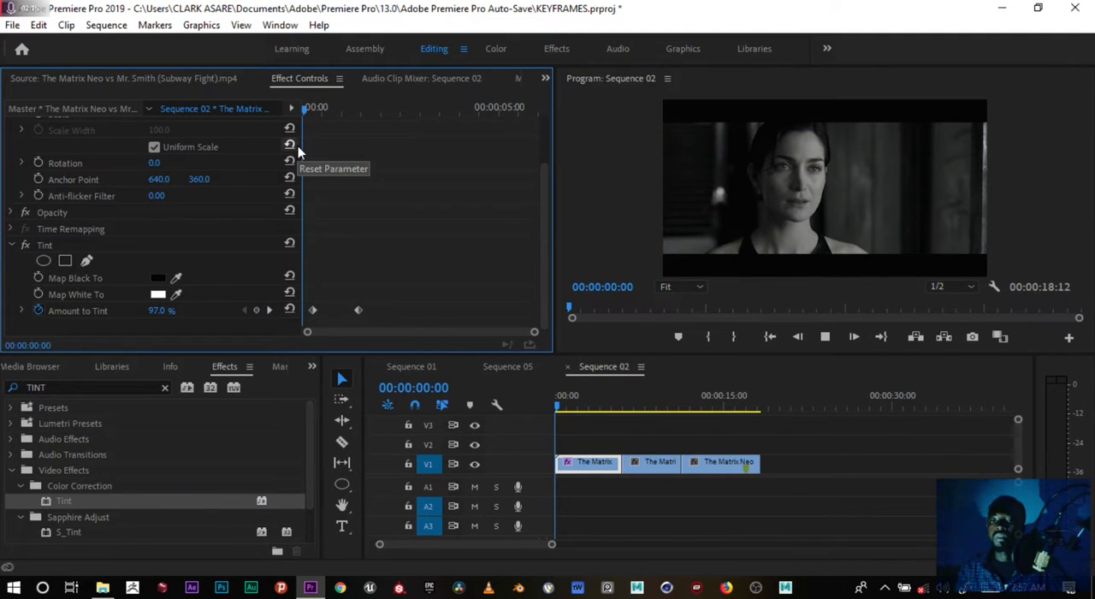
key("space")
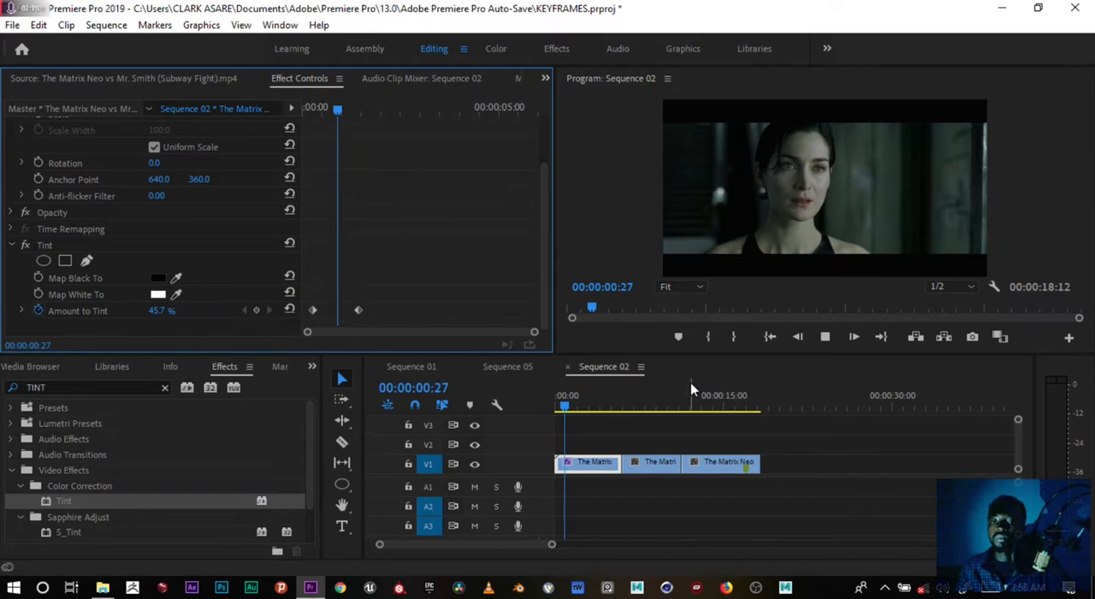
left_click(555, 408)
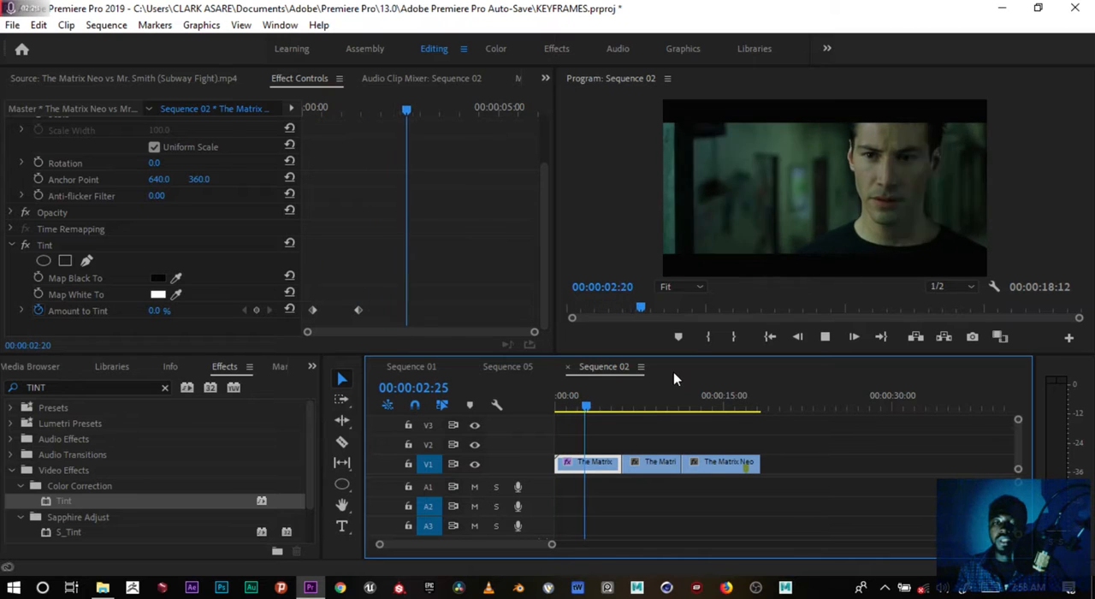
key("space")
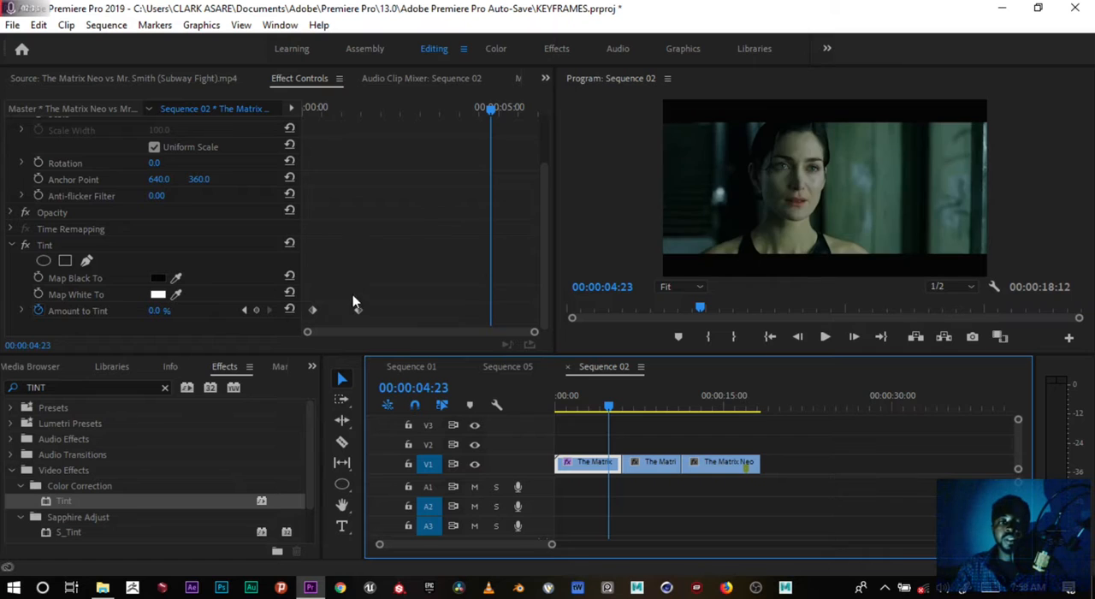
Move the second Amount to Tint keyframe to about 00:00:03:12 and preview the slower transition from the start.
left_click_drag(360, 310, 434, 311)
left_click_drag(611, 414, 542, 406)
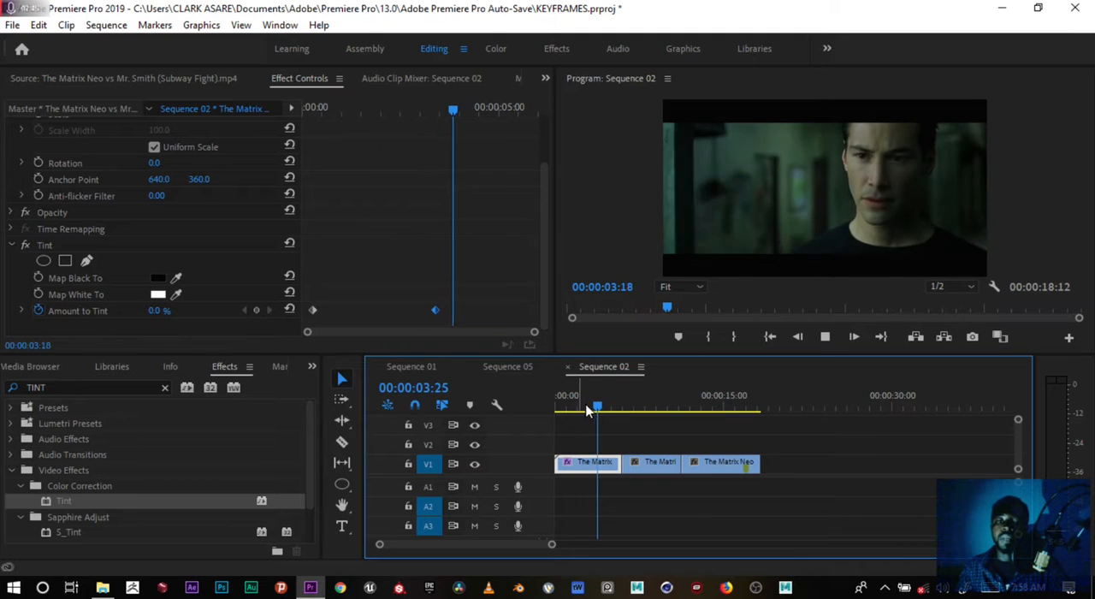
left_click(551, 401)
left_click_drag(550, 399, 598, 393)
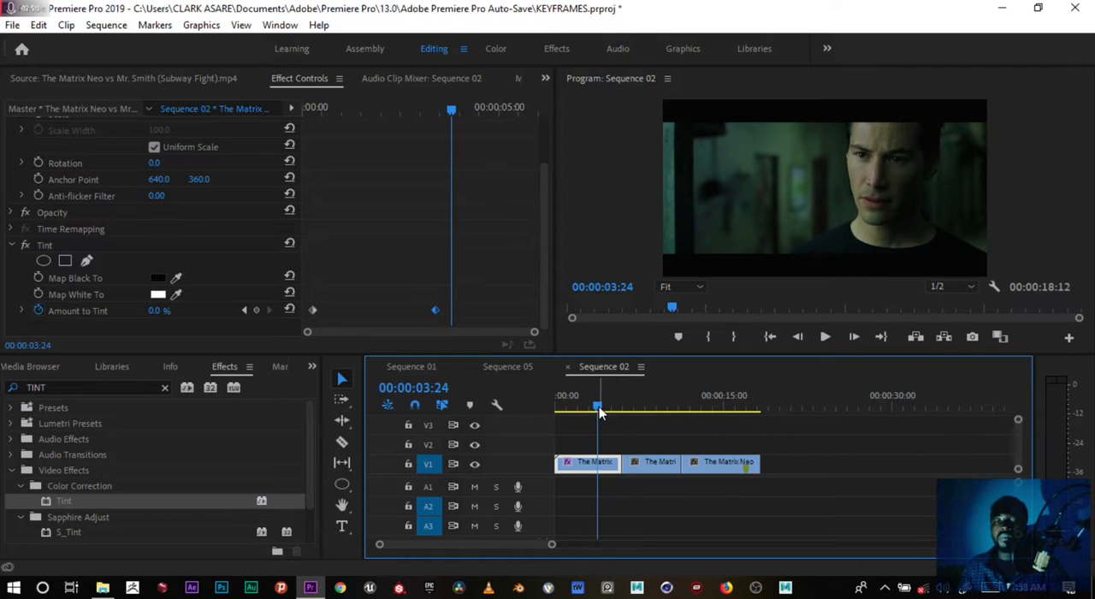
Search the effects for FIND E and apply the Find Edges video effect to the second clip on V1.
left_click(627, 410)
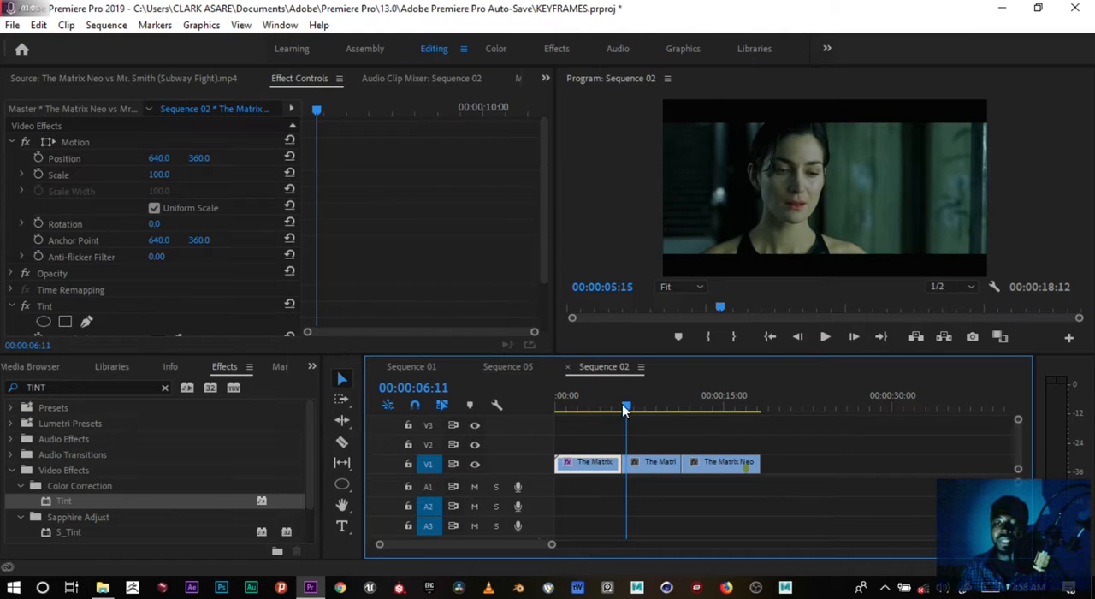
left_click(146, 388)
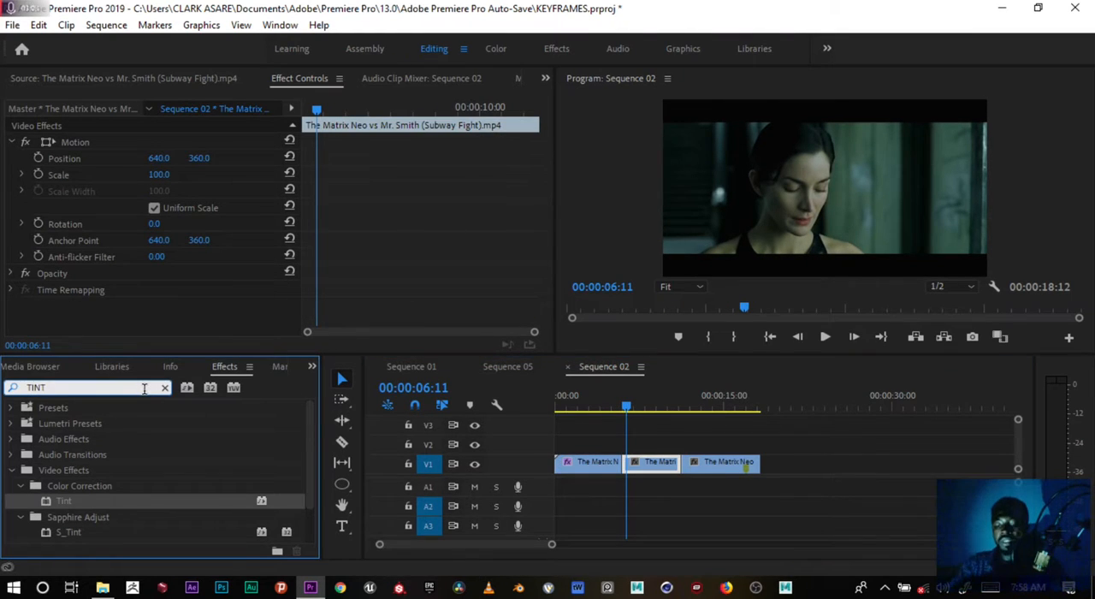
key("BackSpace")
key("BackSpace")
key("BackSpace")
key("BackSpace")
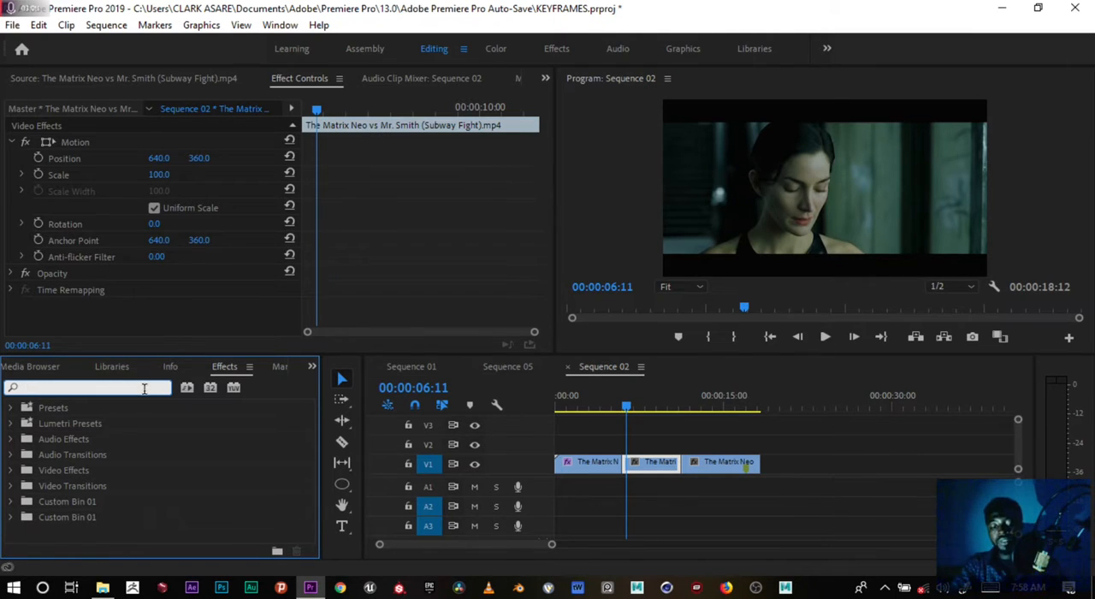
type("FIMND")
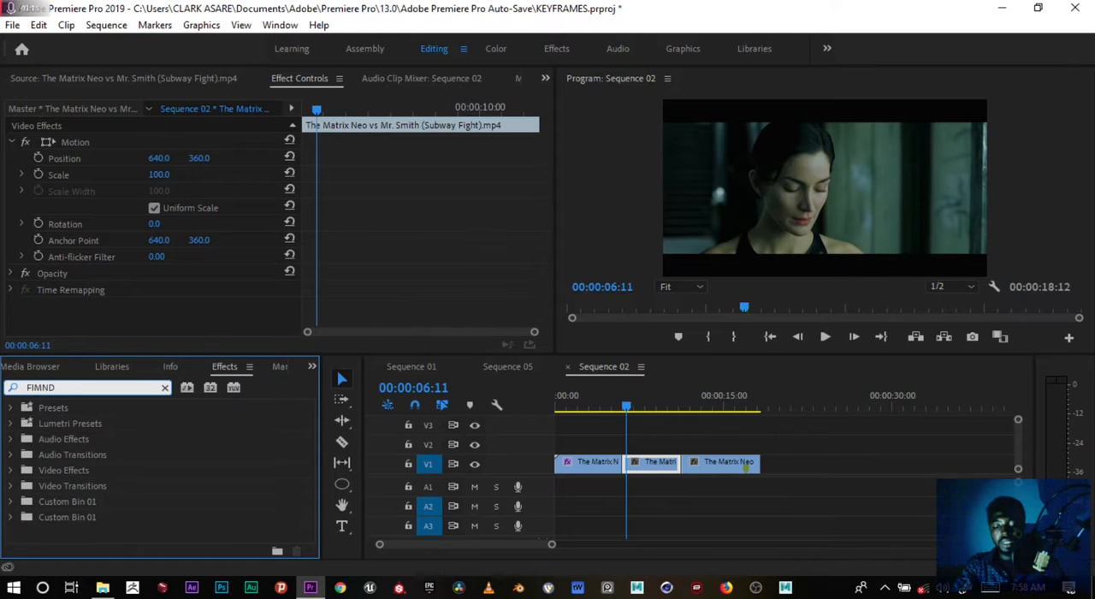
key("BackSpace")
key("BackSpace")
key("BackSpace")
type("ND")
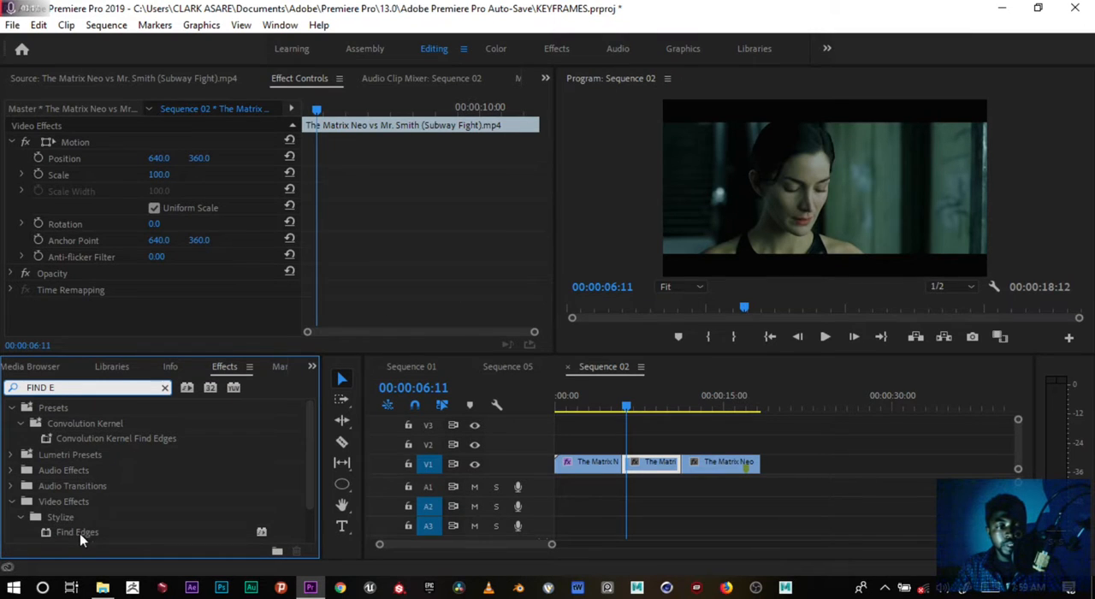
left_click_drag(79, 532, 641, 467)
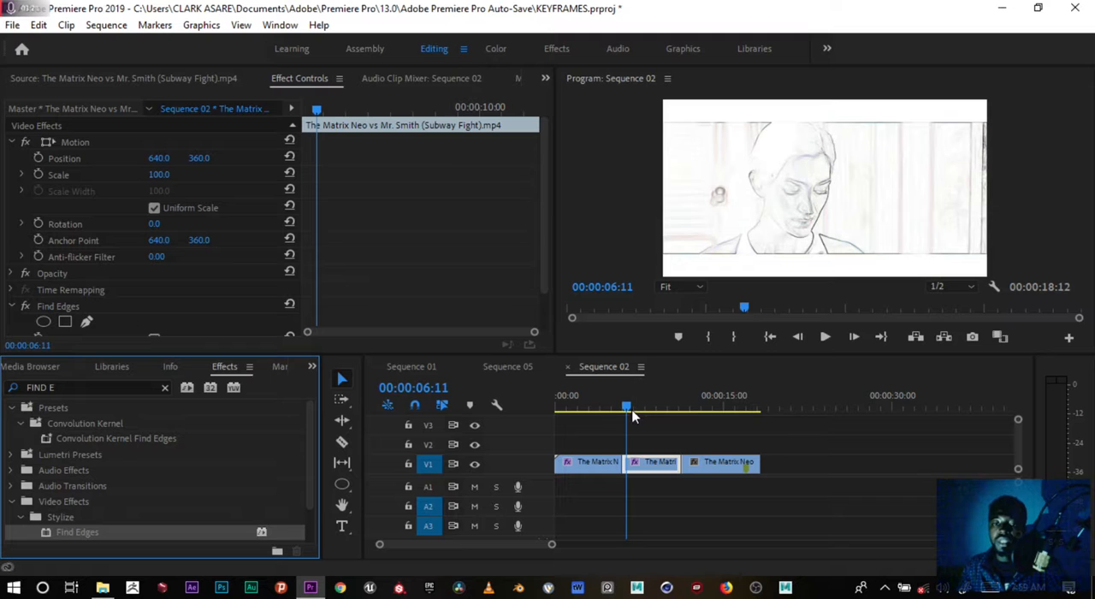
Go to the second clip's start at 00:00:06:04 and test Find Edges' Blend With Original, returning it to 0%.
mouse_move(627, 409)
left_mouse_down()
mouse_move(645, 406)
mouse_move(624, 414)
left_mouse_up()
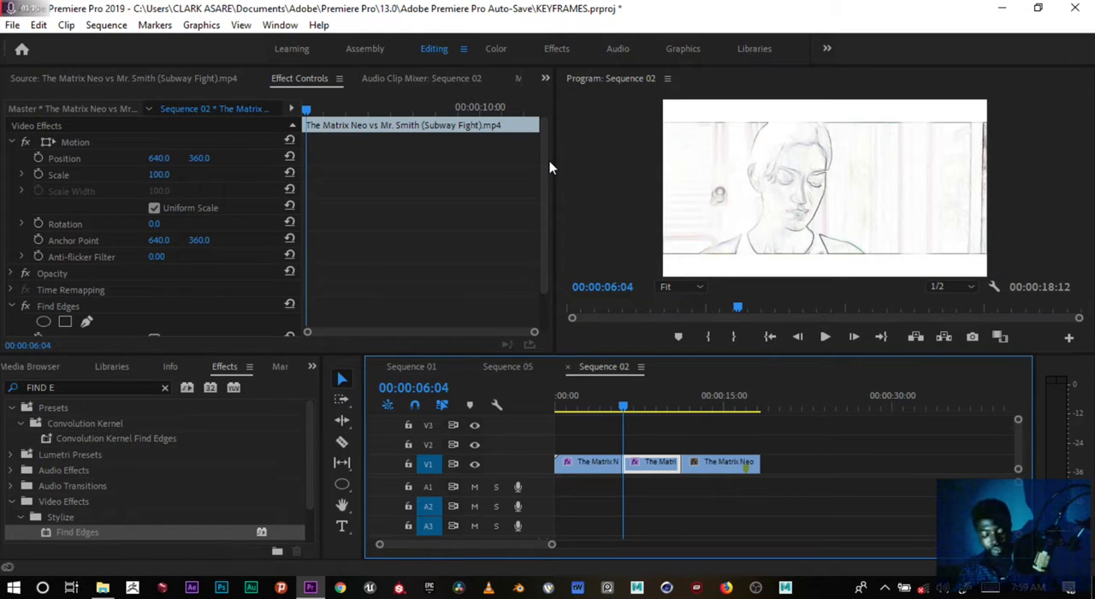
scroll(545, 262, "down", 1)
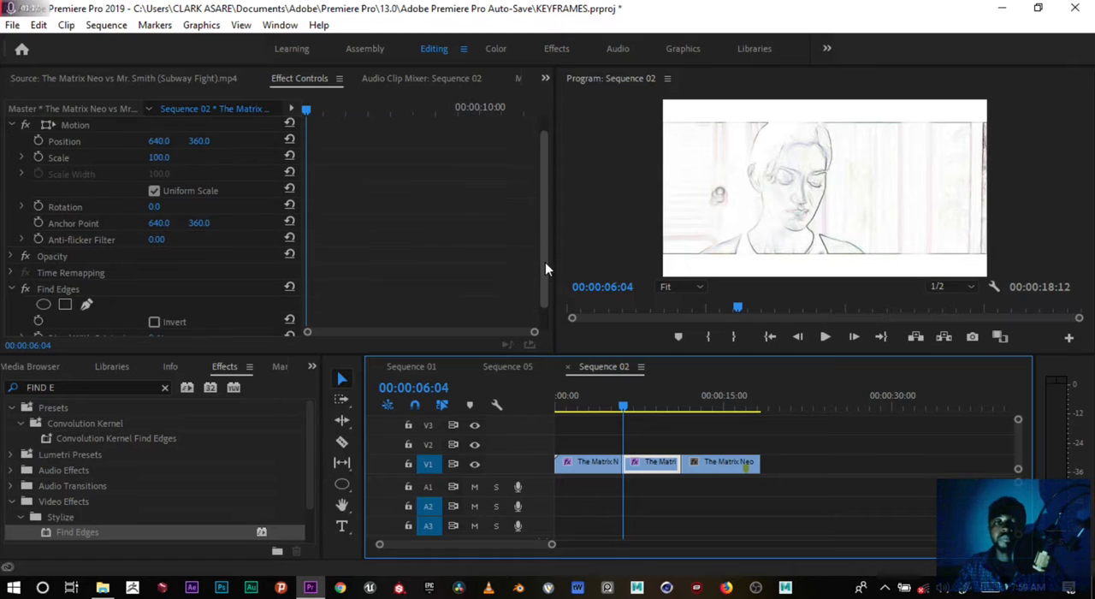
left_click_drag(545, 262, 543, 283)
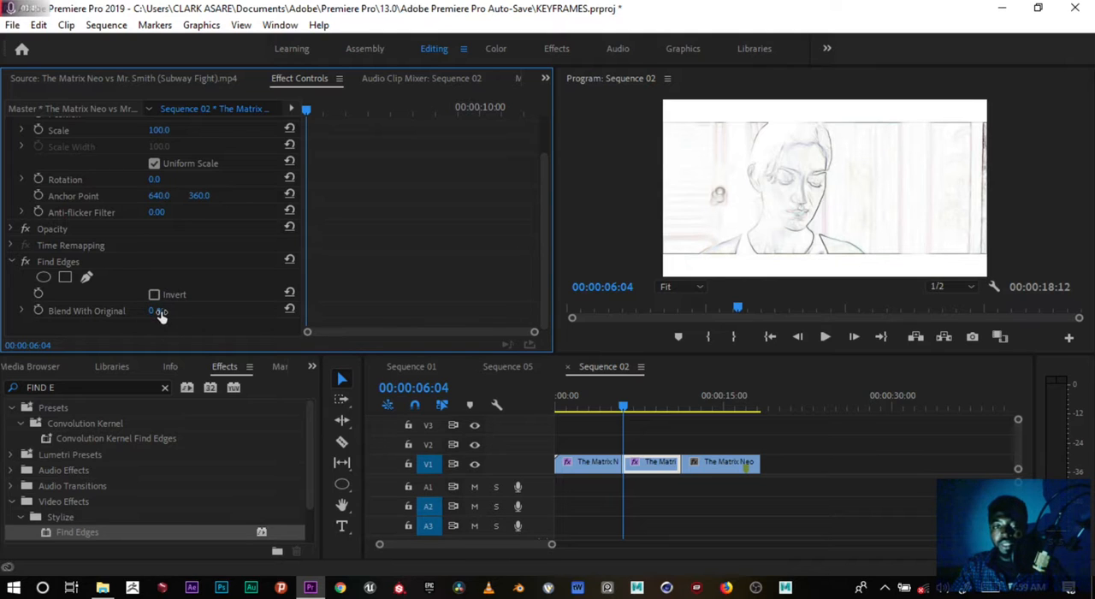
mouse_move(155, 313)
left_mouse_down()
mouse_move(334, 281)
mouse_move(325, 278)
left_mouse_up()
mouse_move(154, 313)
left_mouse_down()
mouse_move(164, 313)
mouse_move(92, 313)
left_mouse_up()
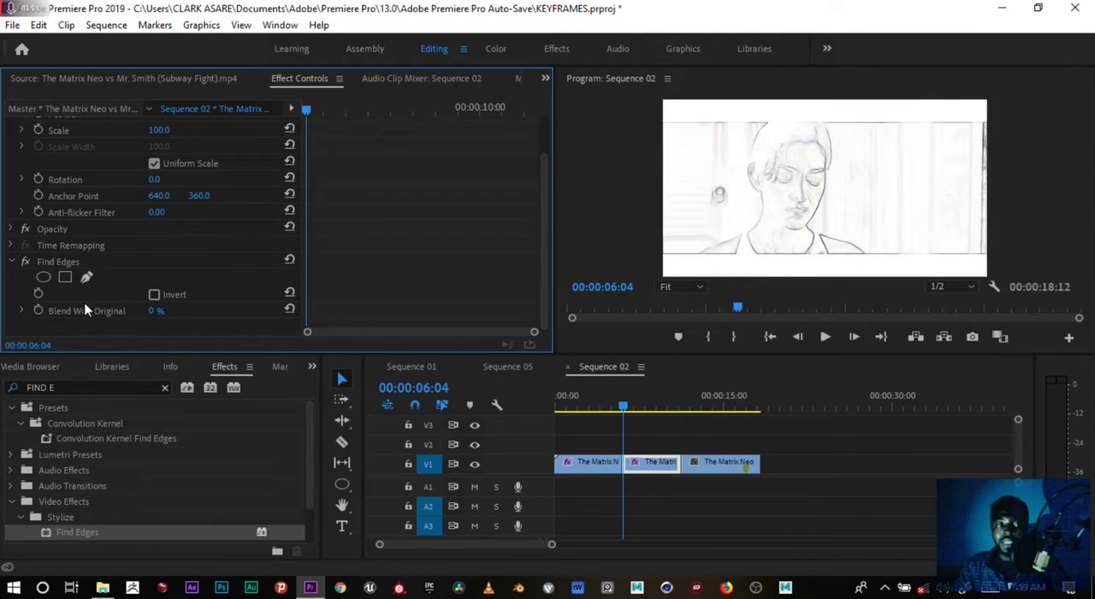
Keyframe Find Edges' Blend With Original at 0% at 00:00:06:04 and at 100% at 00:00:09:04.
left_click(38, 310)
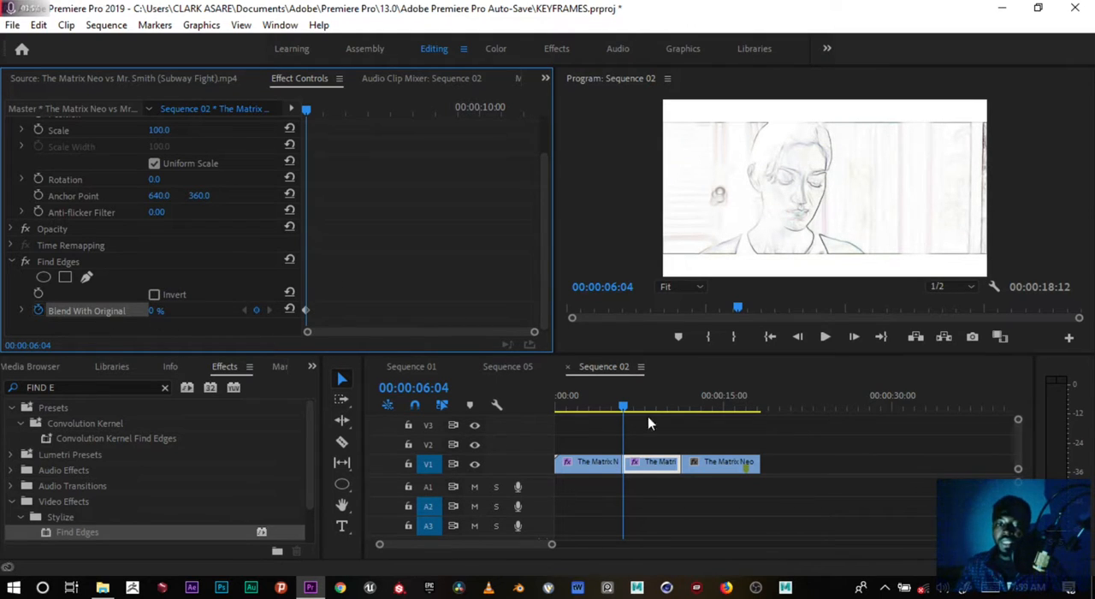
key("Left")
key("Left")
key("Left")
key("Left")
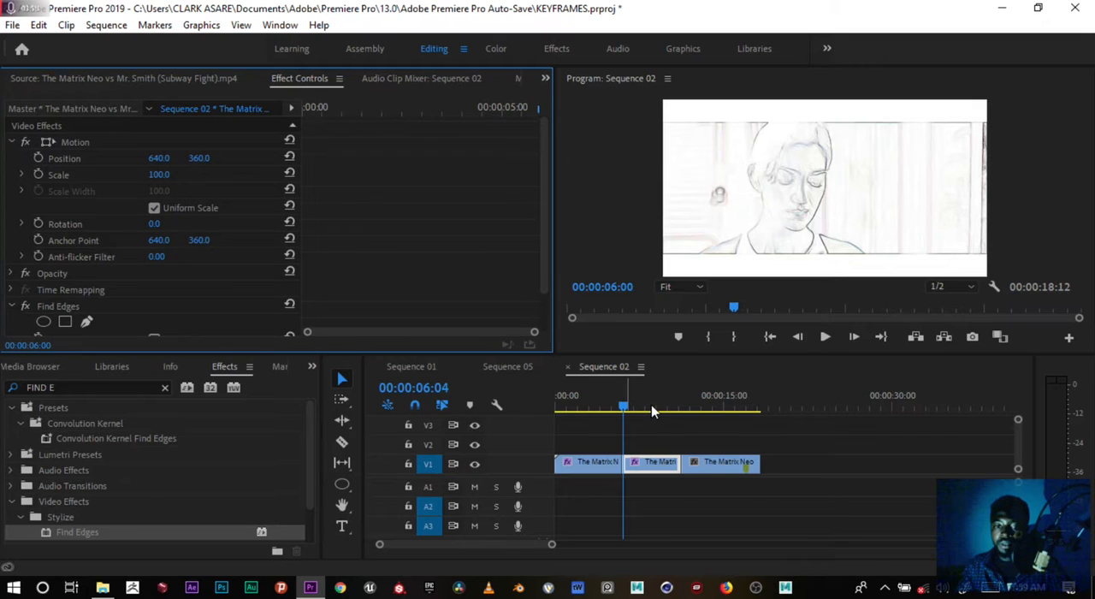
left_click(650, 405)
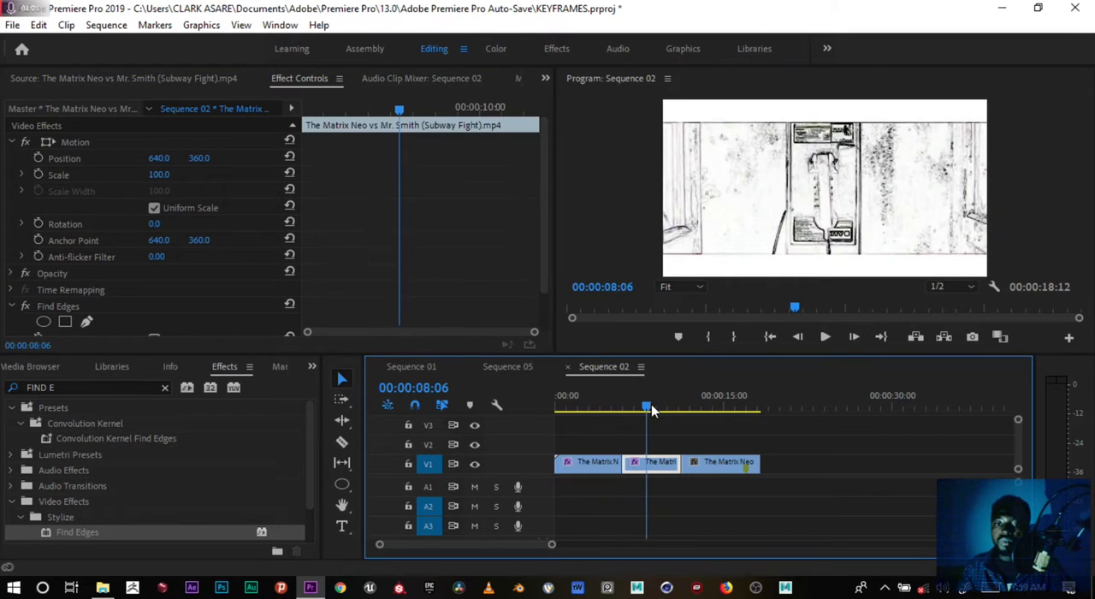
left_click_drag(654, 404, 657, 401)
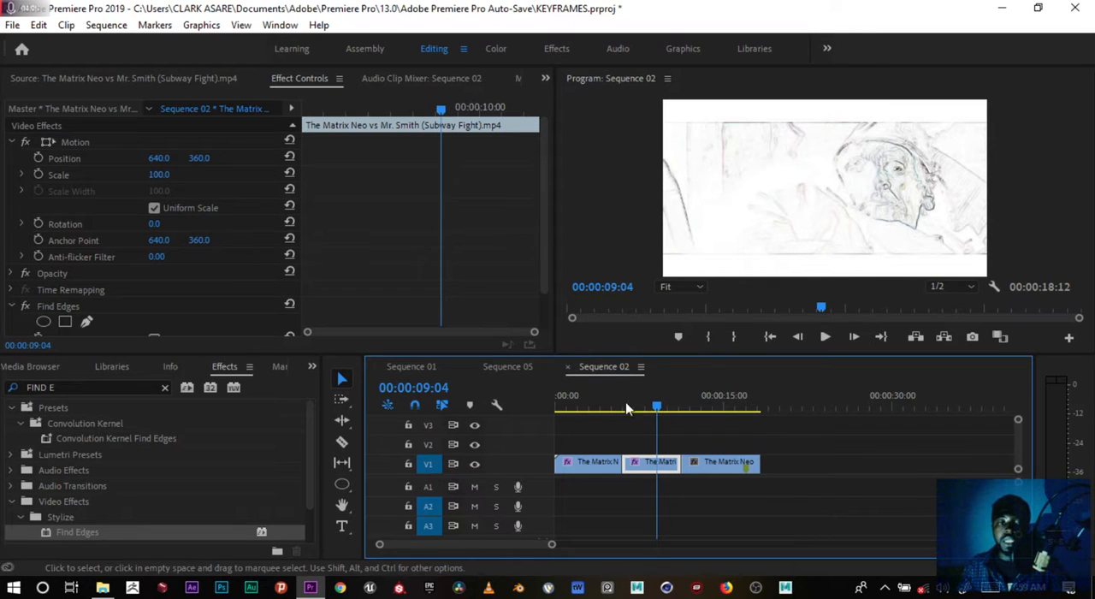
left_click_drag(544, 253, 546, 312)
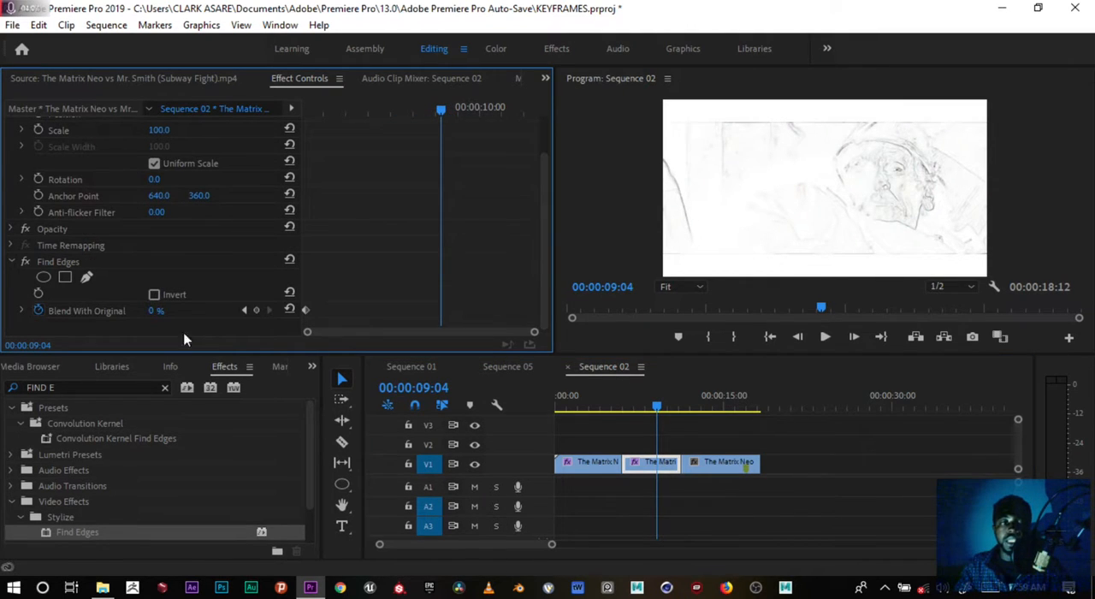
left_click(162, 310)
type("1000")
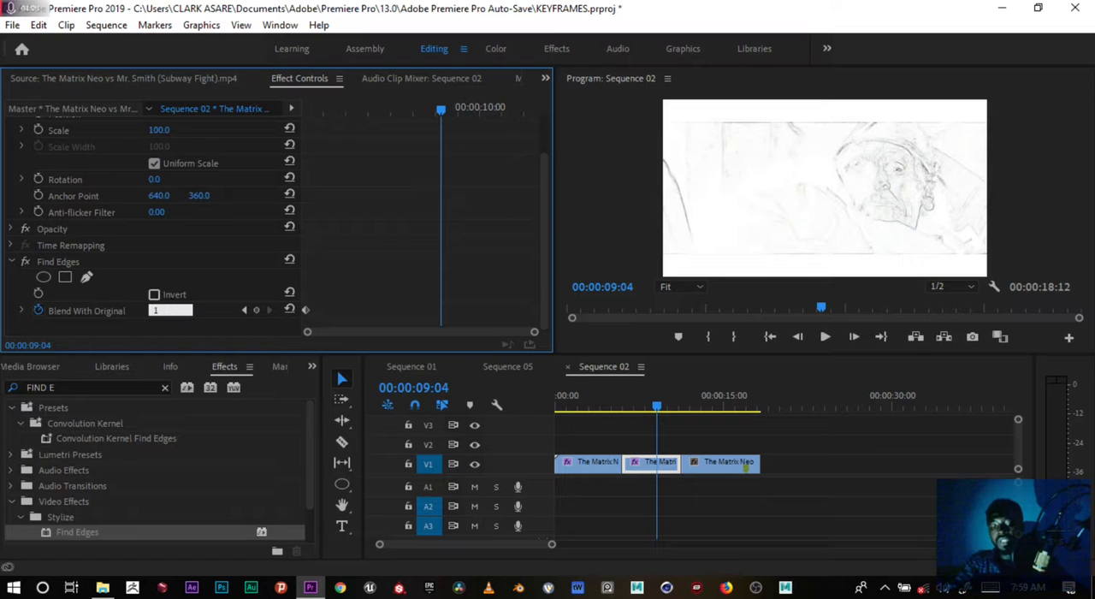
key("Return")
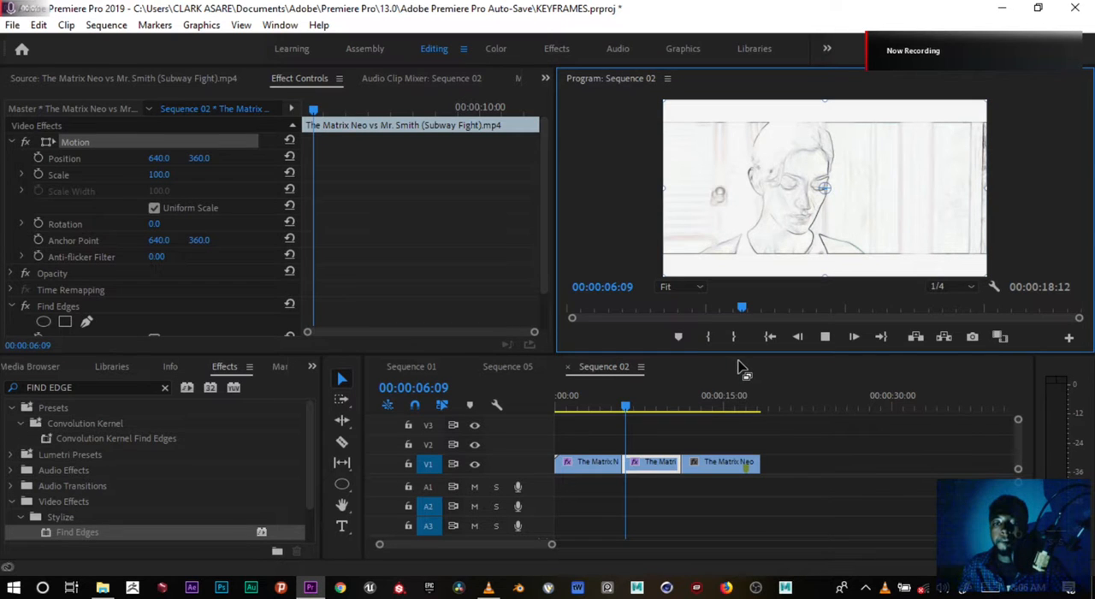
Play and replay the second clip to preview the transition from edge outlines to the original picture.
key("space")
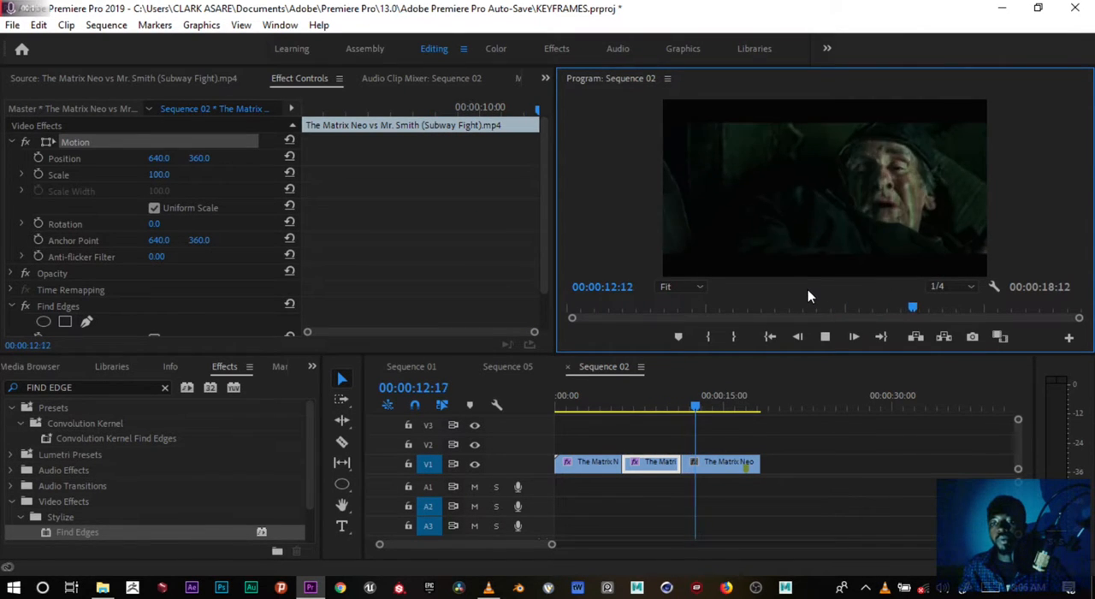
left_click(618, 402)
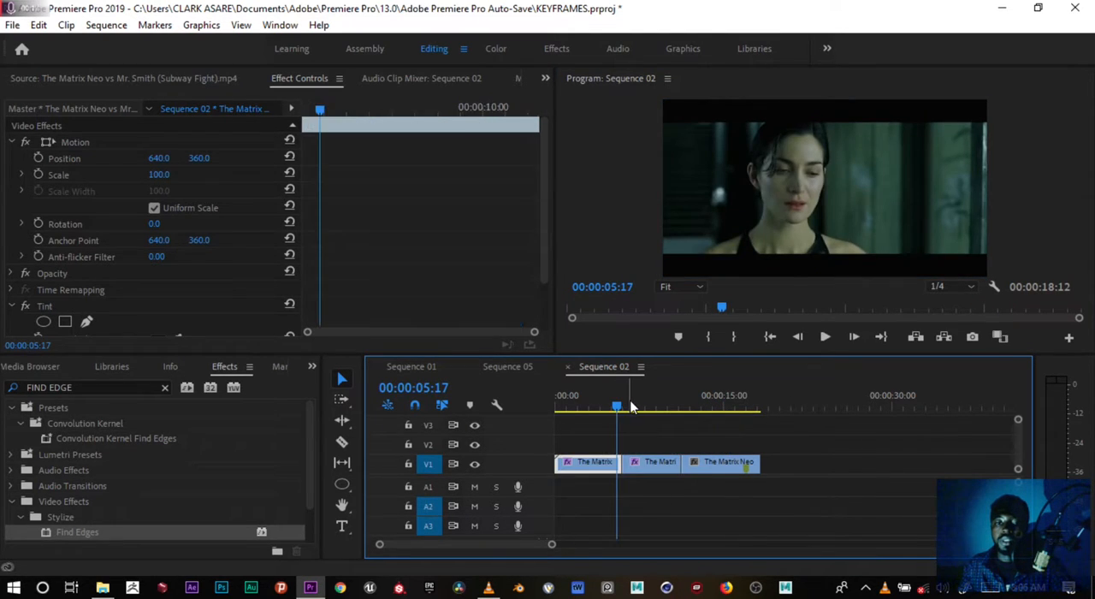
left_click(635, 408)
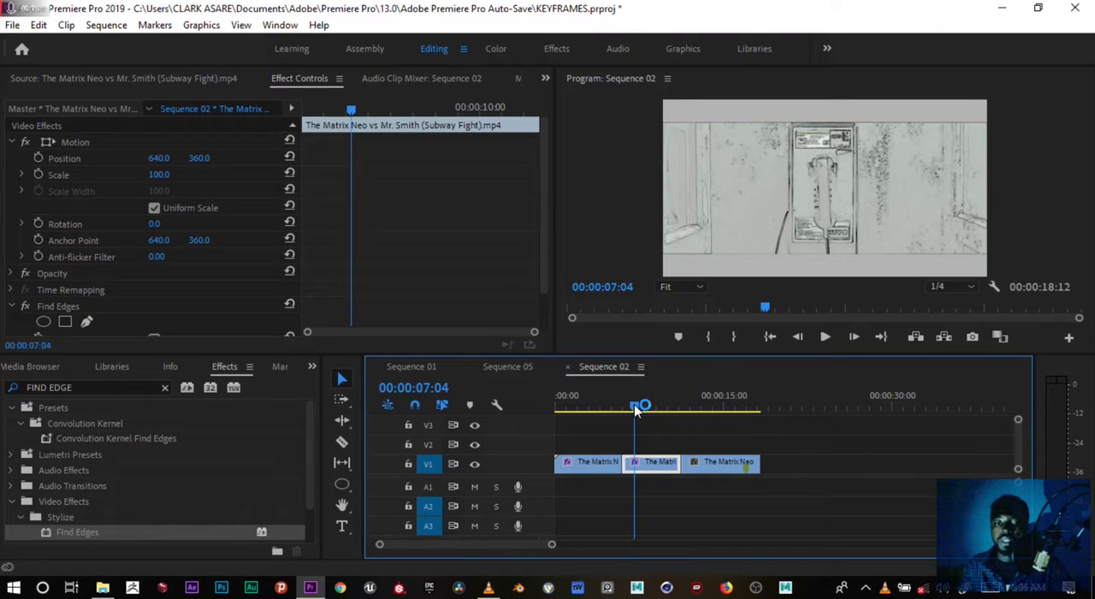
left_click(638, 405)
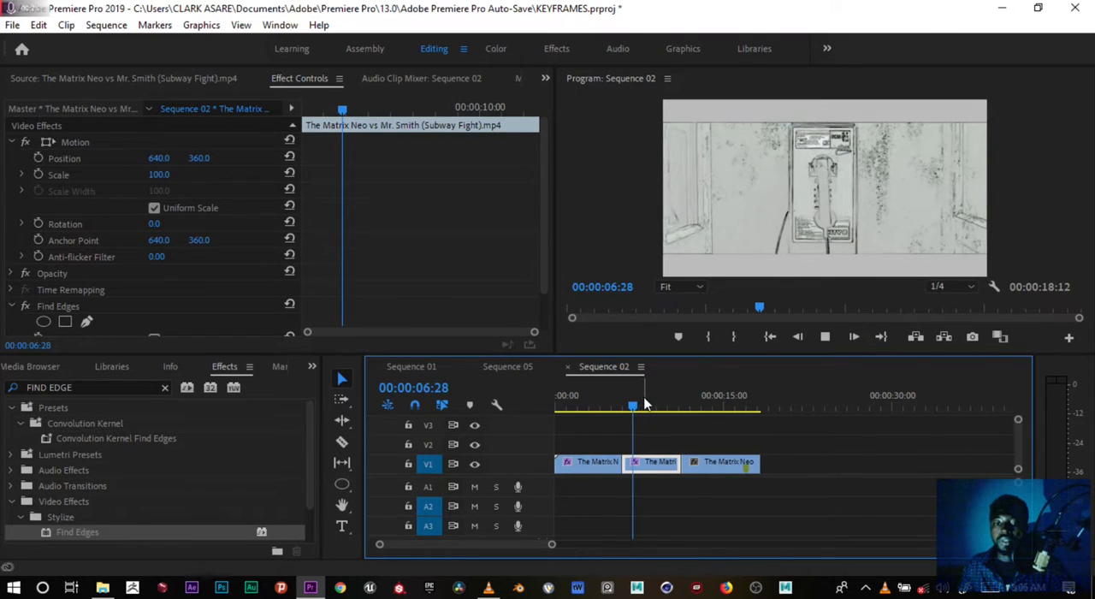
key("space")
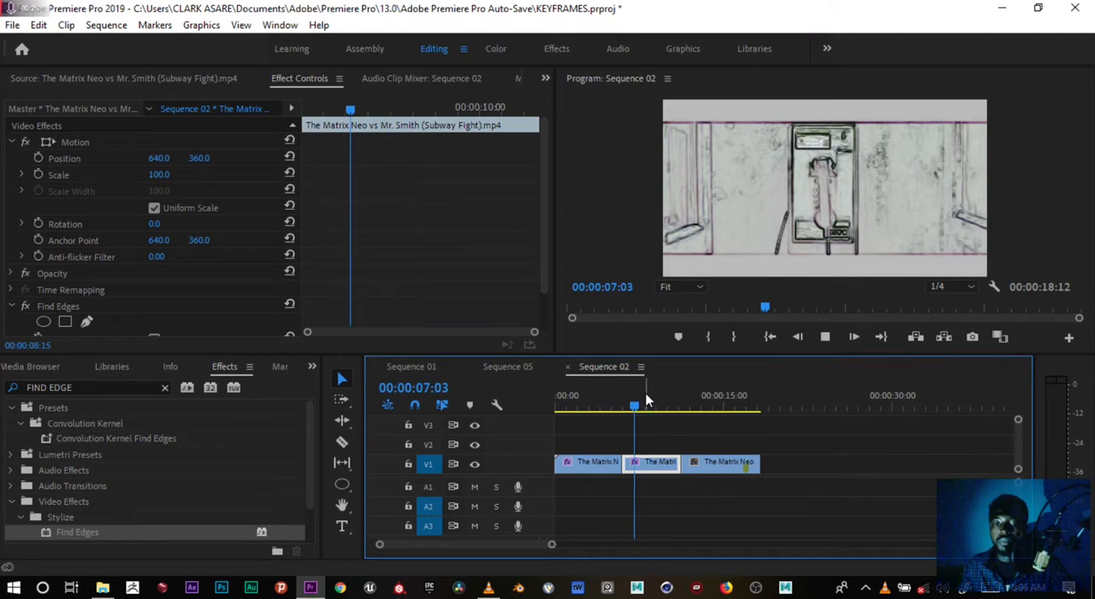
key("space")
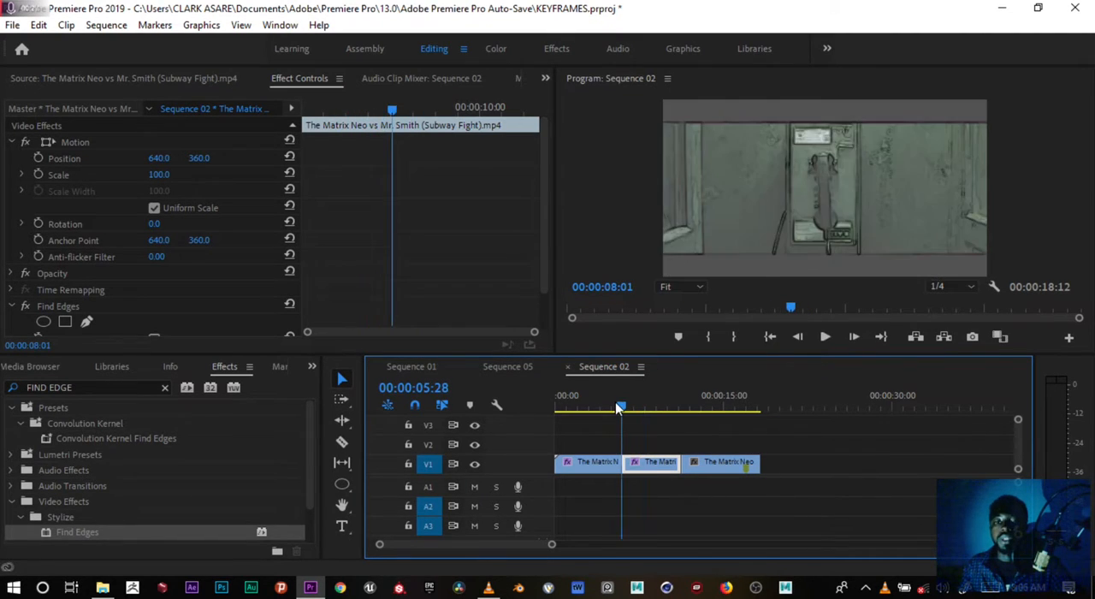
key("Left")
key("Left")
key("Left")
key("Left")
key("Left")
key("Left")
key("Left")
key("Left")
key("Left")
key("Left")
key("Left")
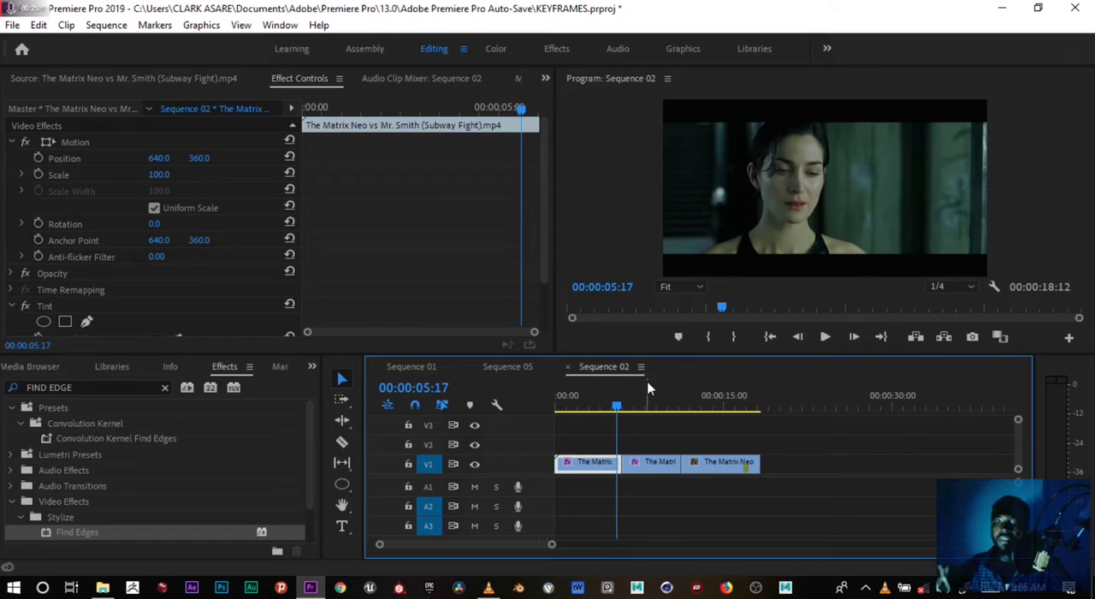